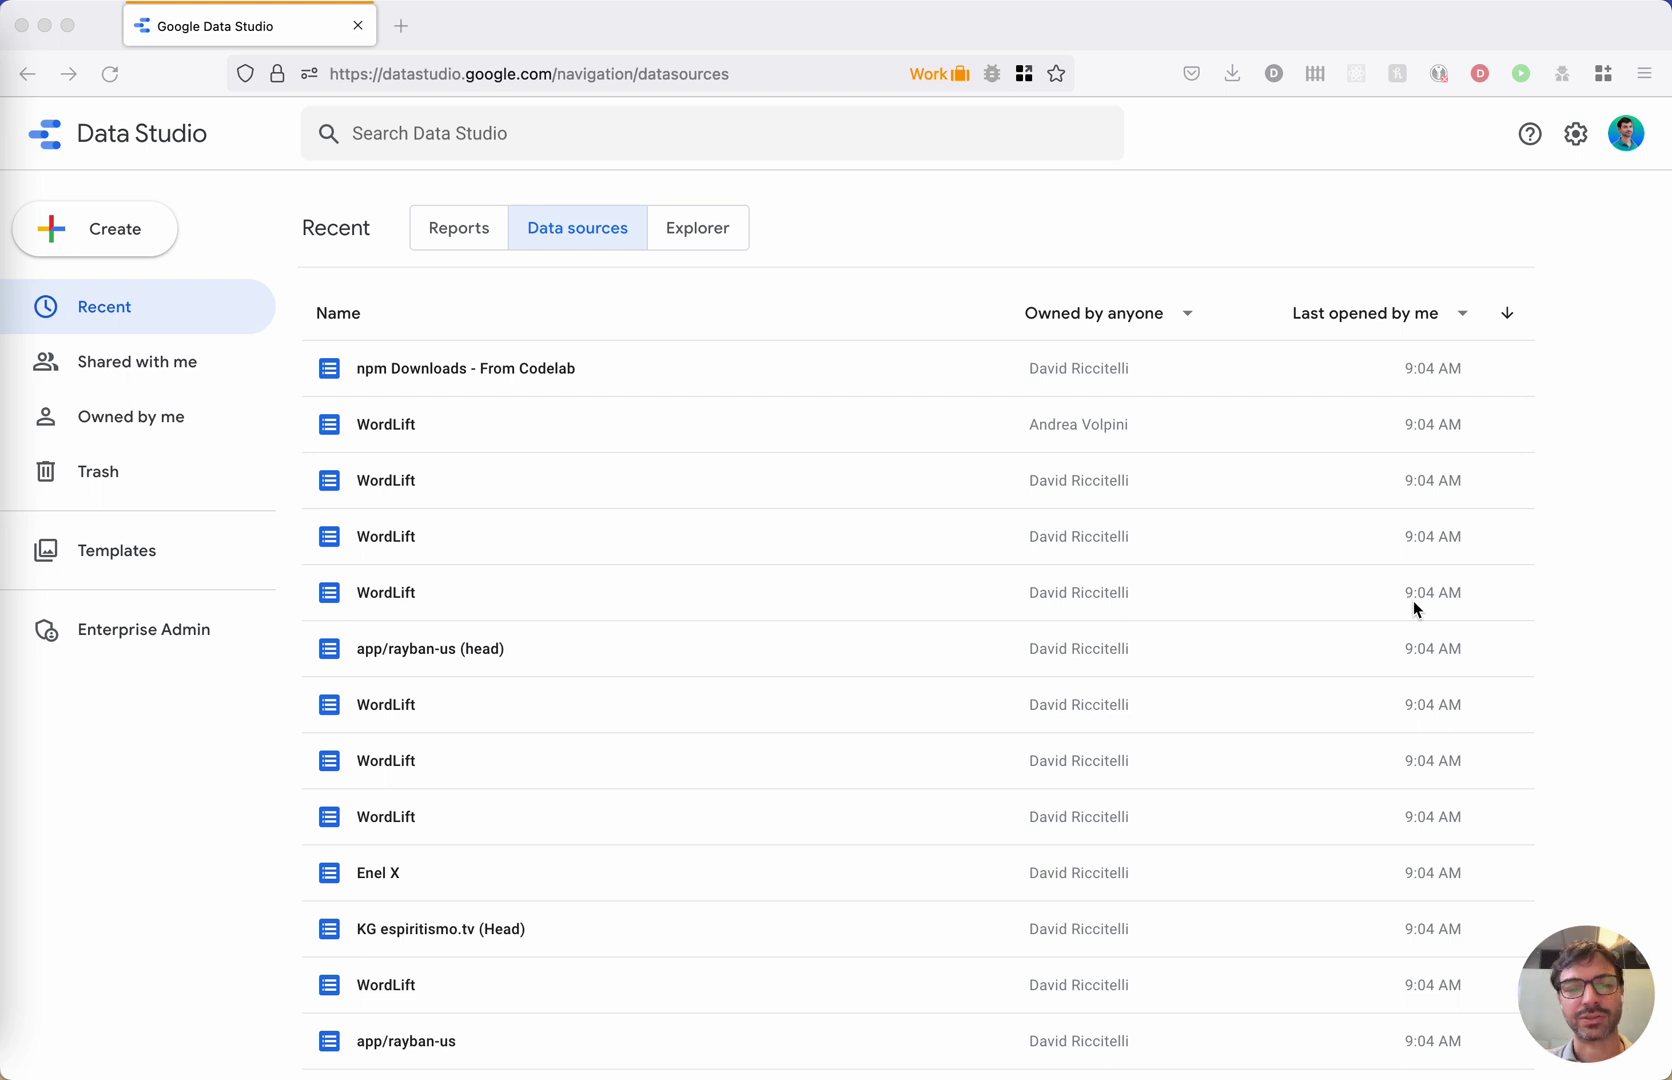
# - Start a new data source and filter the connector gallery for 'wordlift'
pyautogui.click(303, 242)
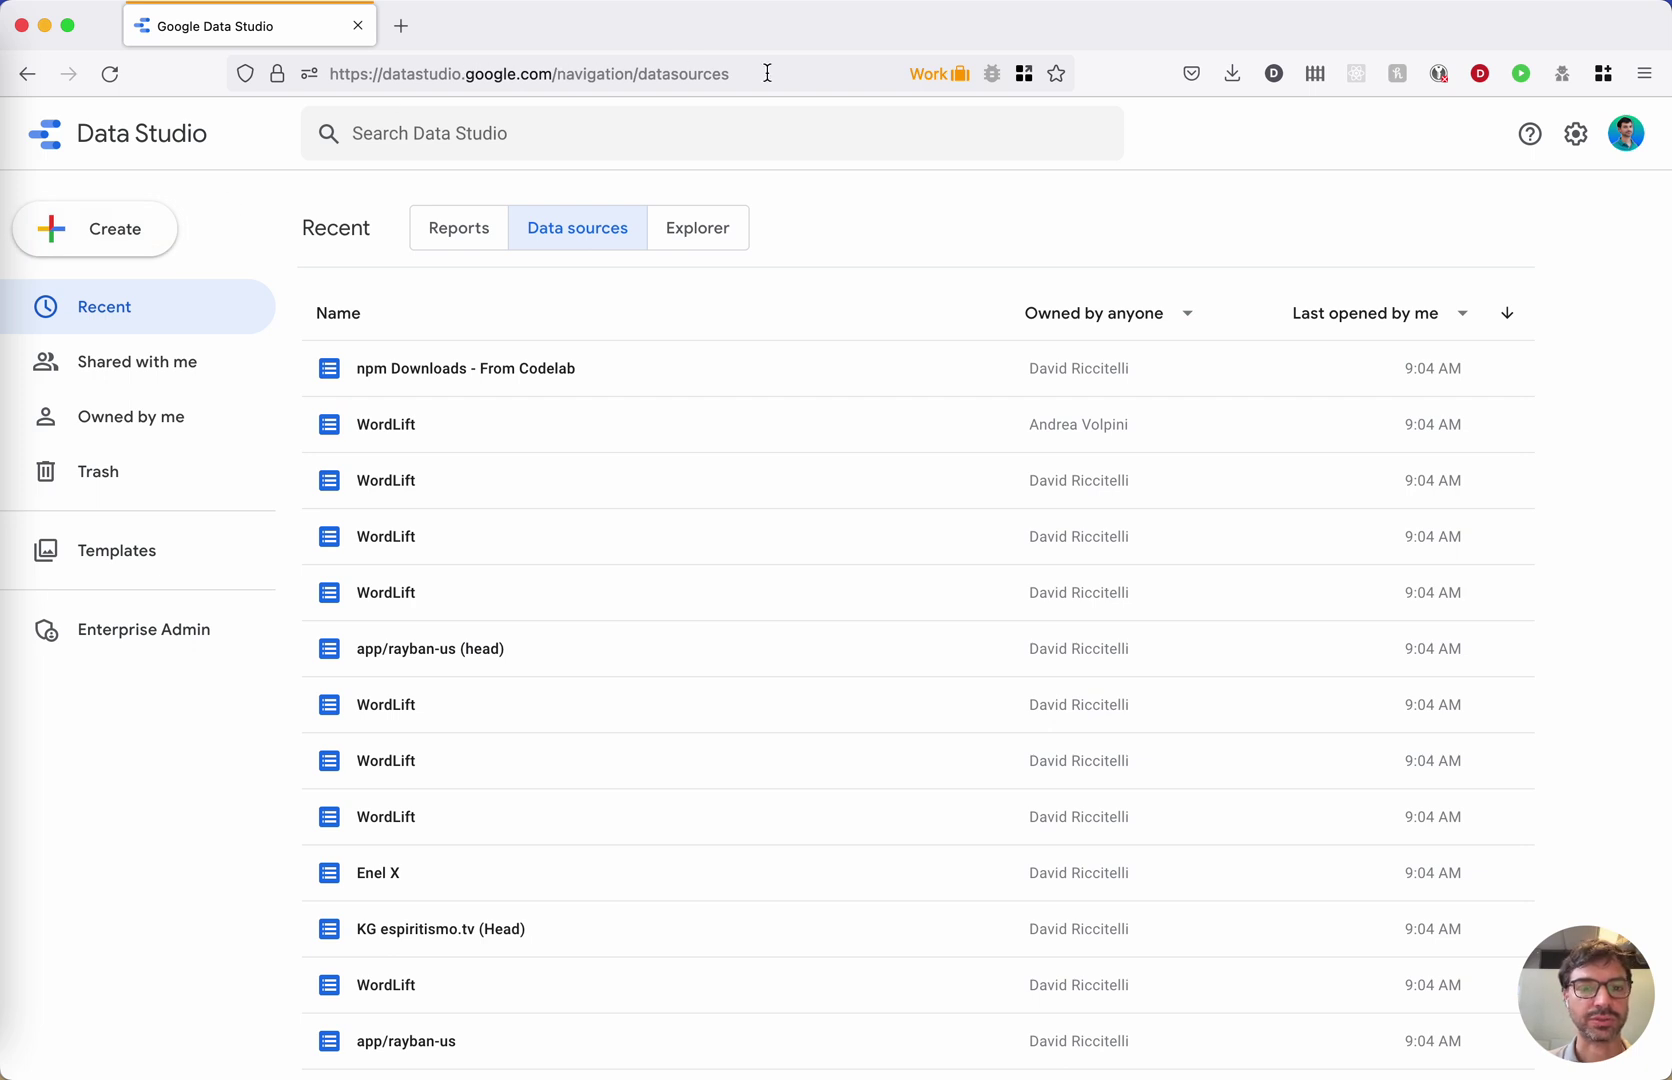
pyautogui.click(145, 228)
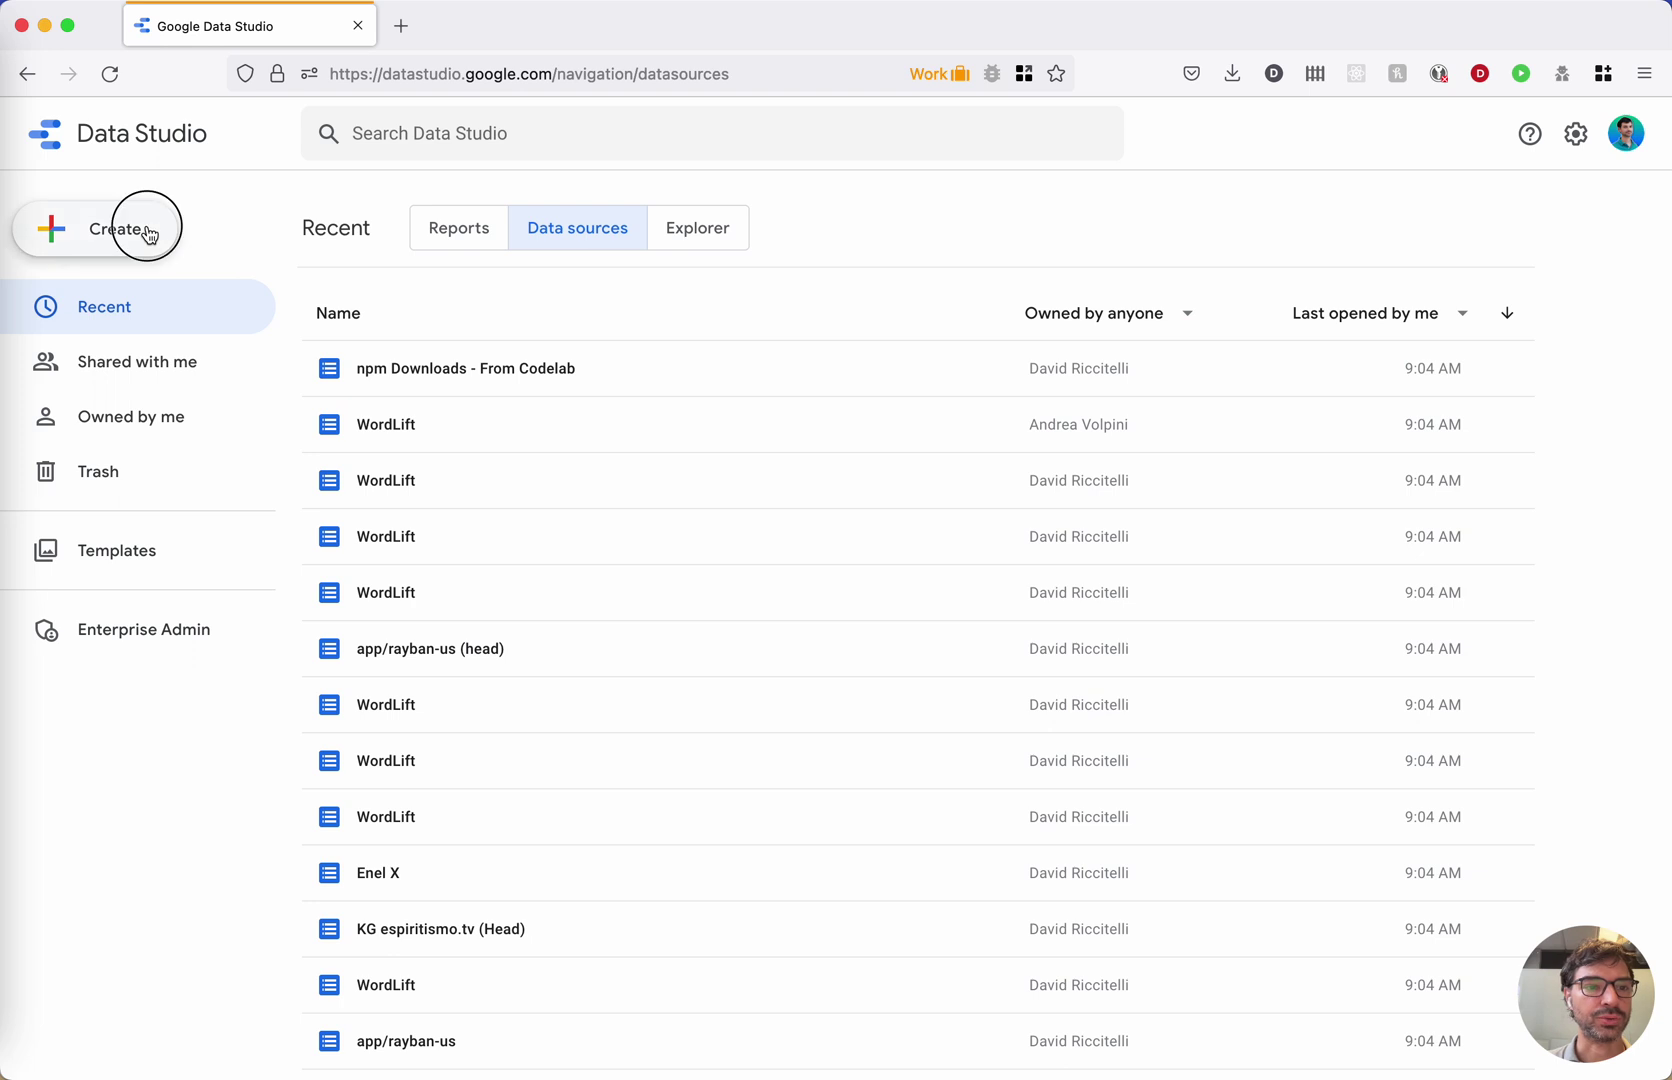
pyautogui.click(152, 335)
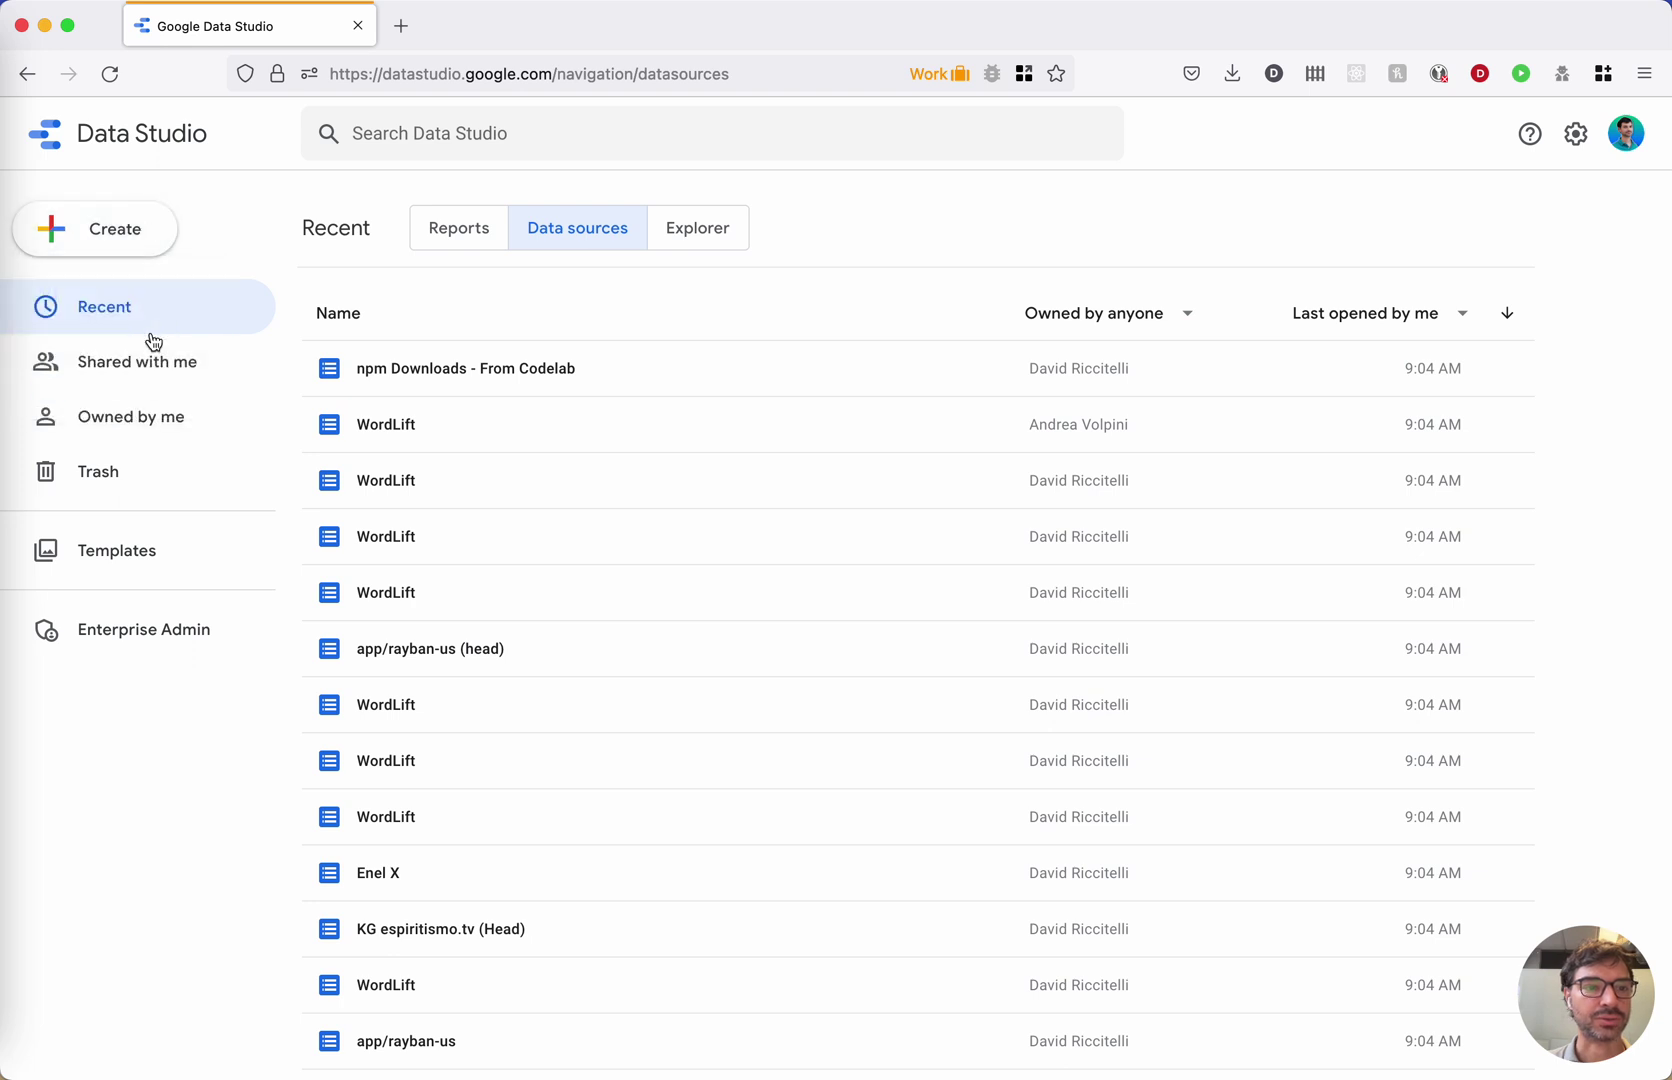
pyautogui.click(291, 283)
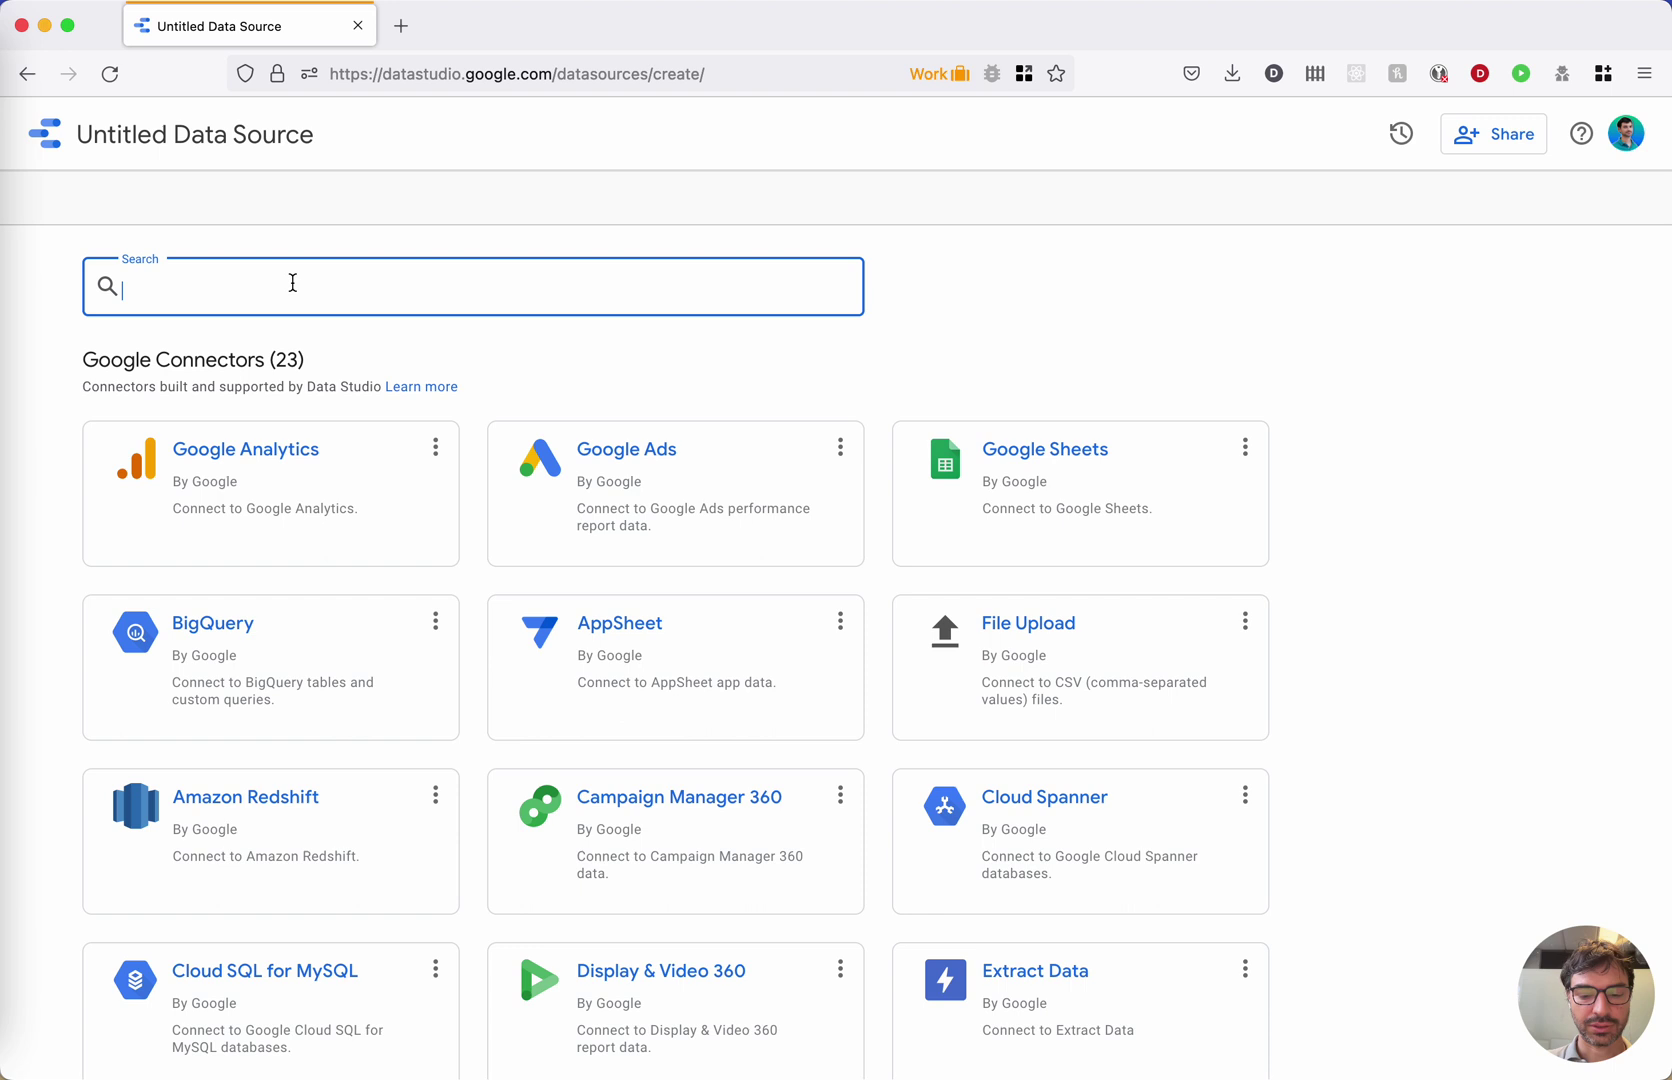
pyautogui.write('wordlift')
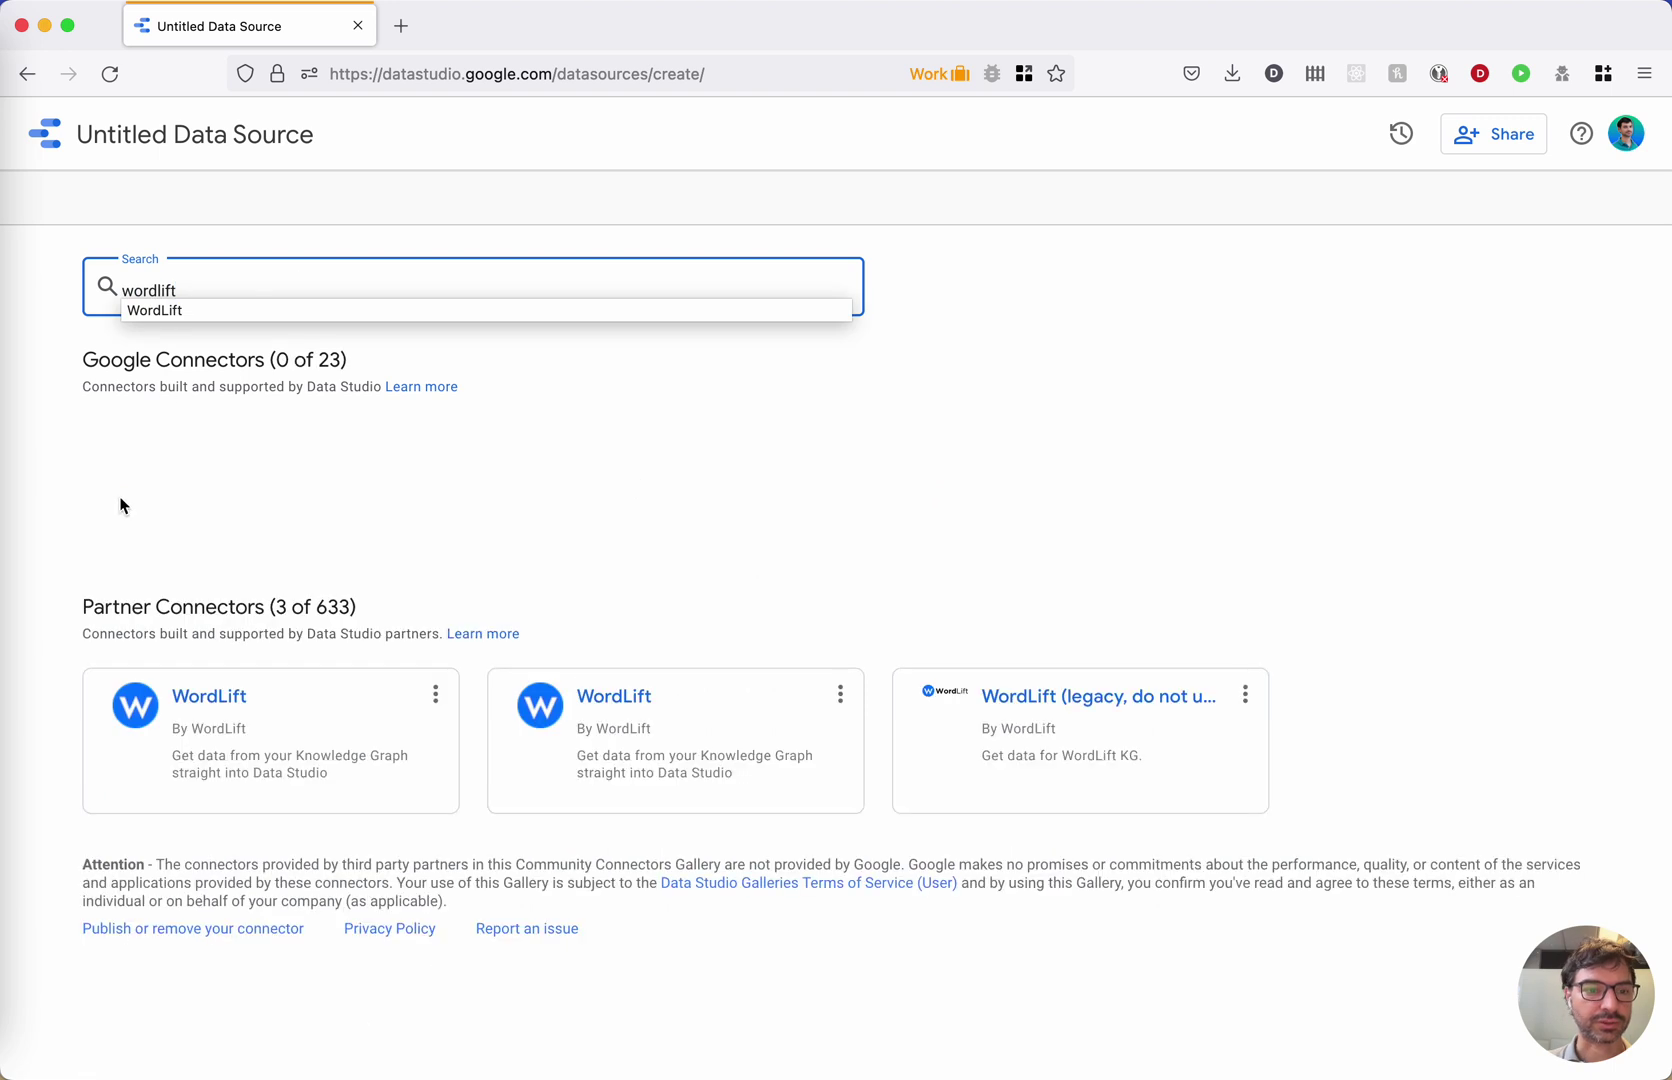
pyautogui.click(58, 590)
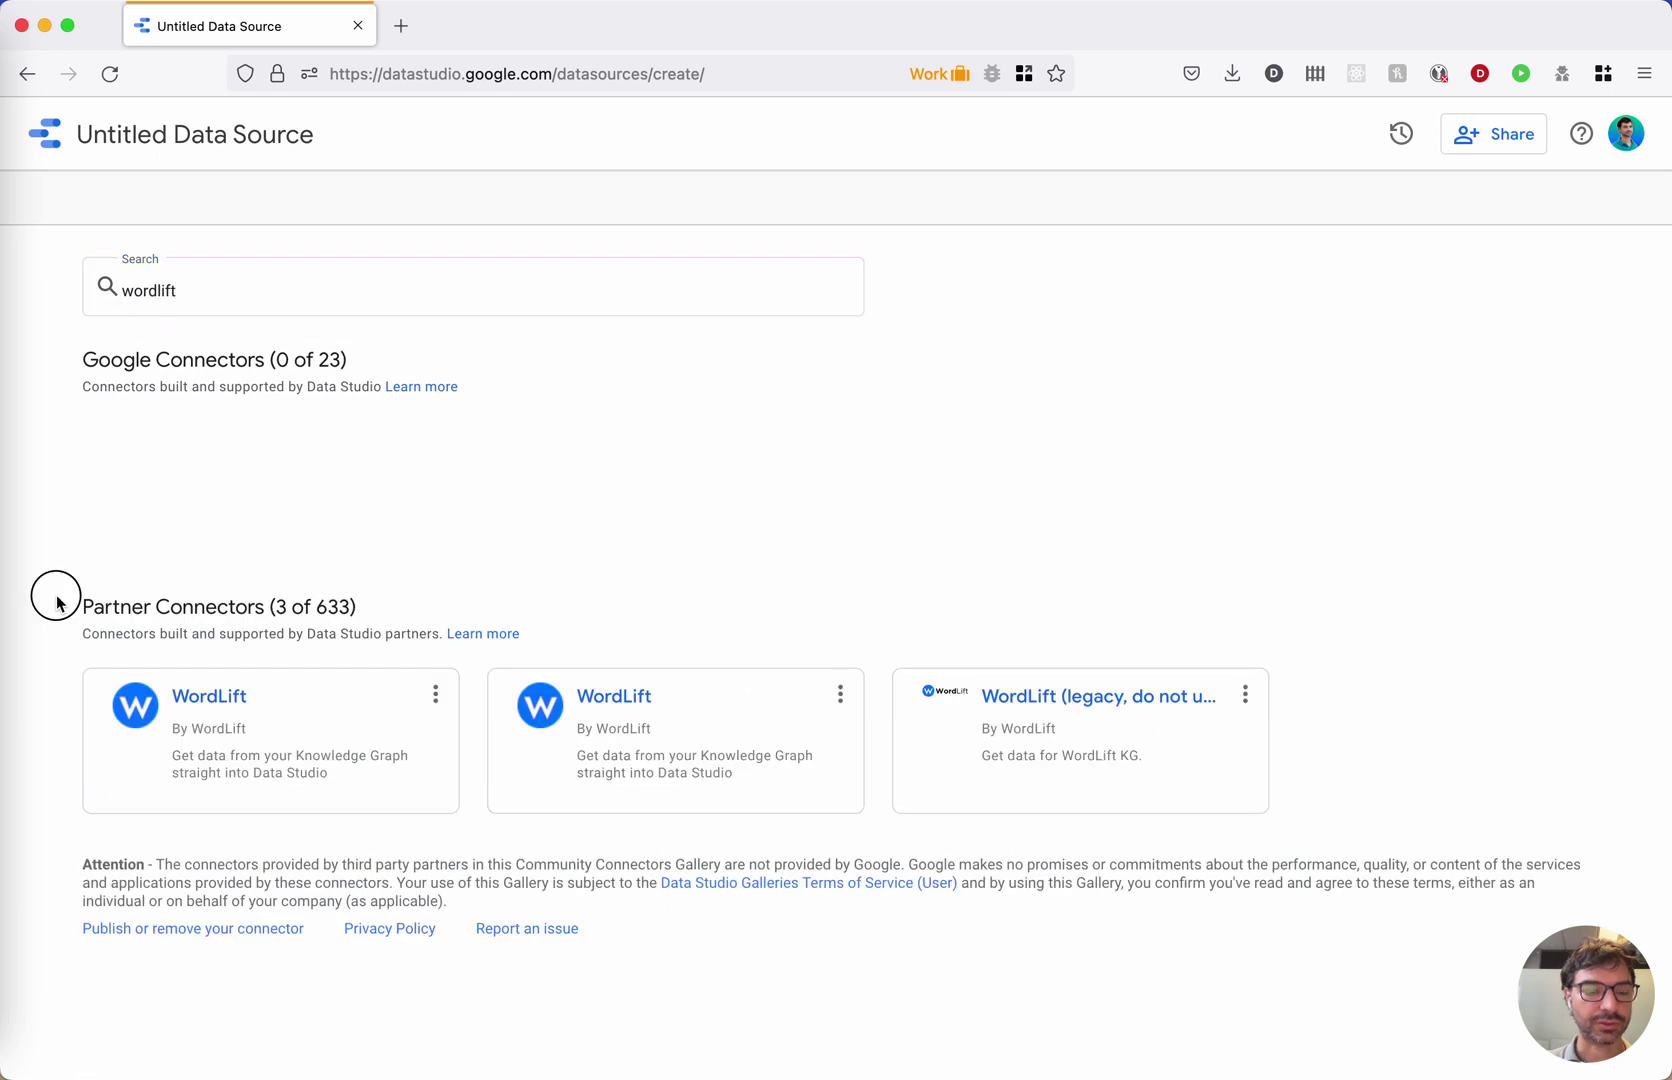
# - Choose the first WordLift connector and rename the source 'KG wordlift.io/blog/en'
pyautogui.click(268, 738)
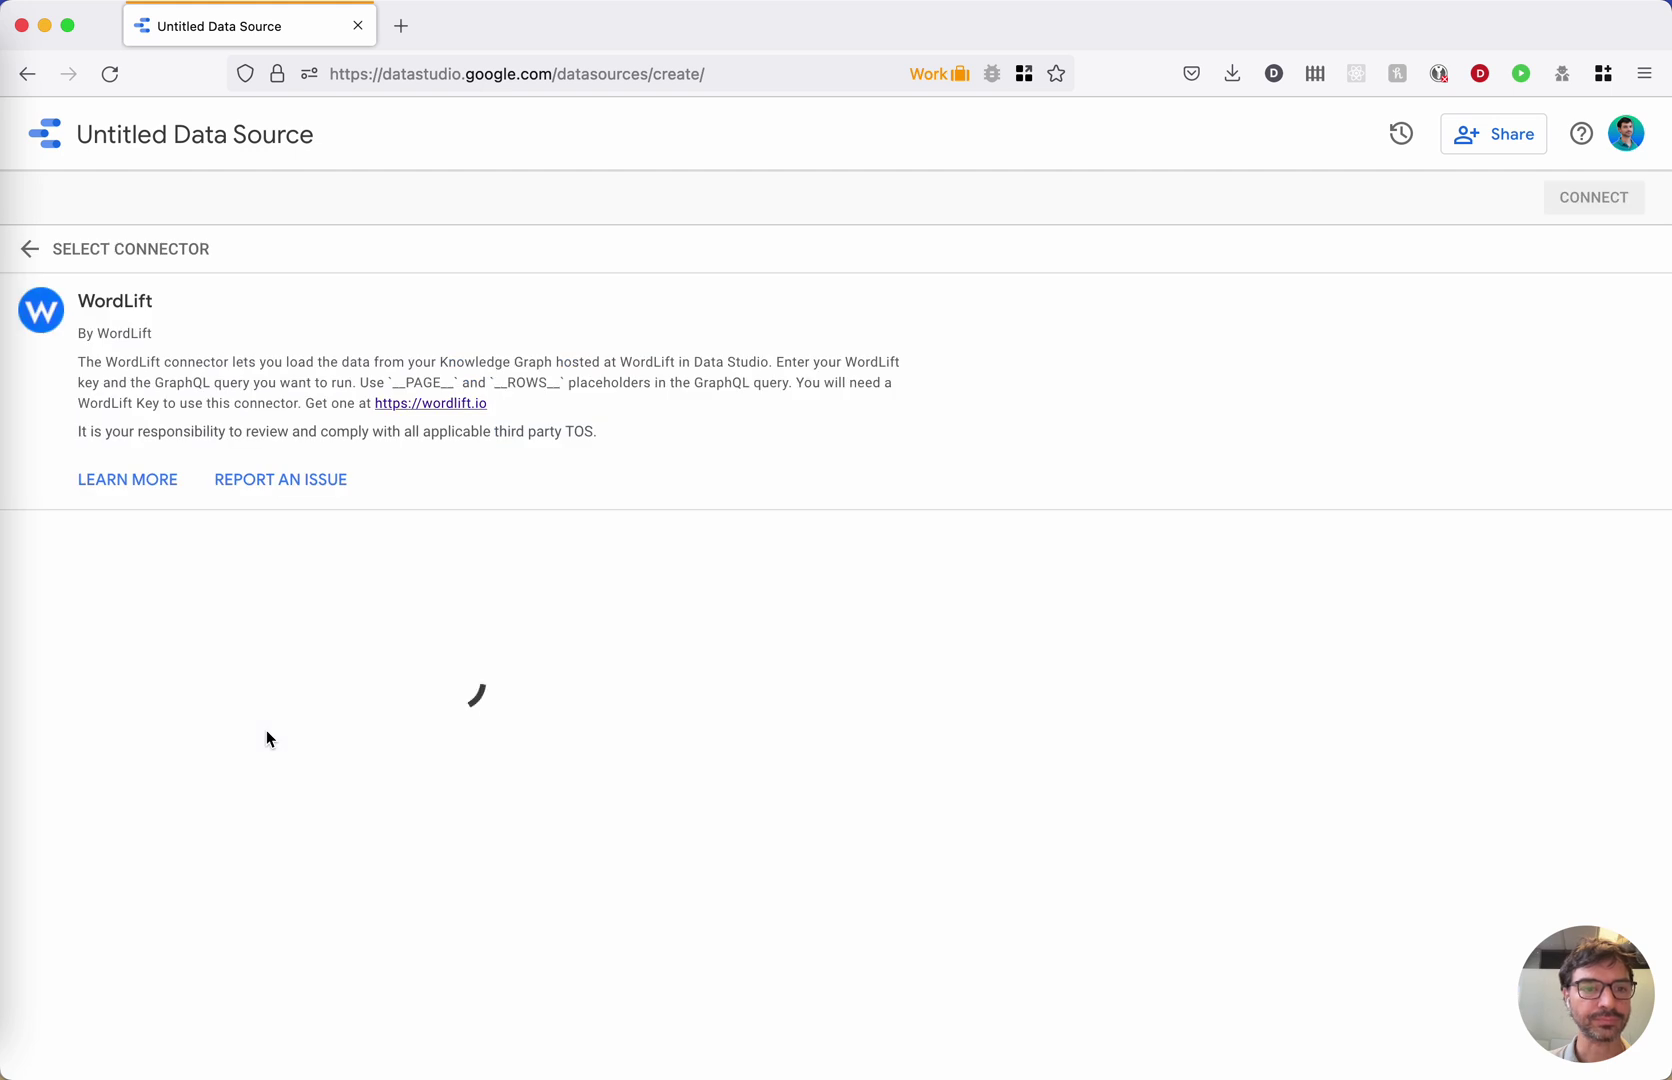
pyautogui.click(268, 140)
pyautogui.press('super+a')
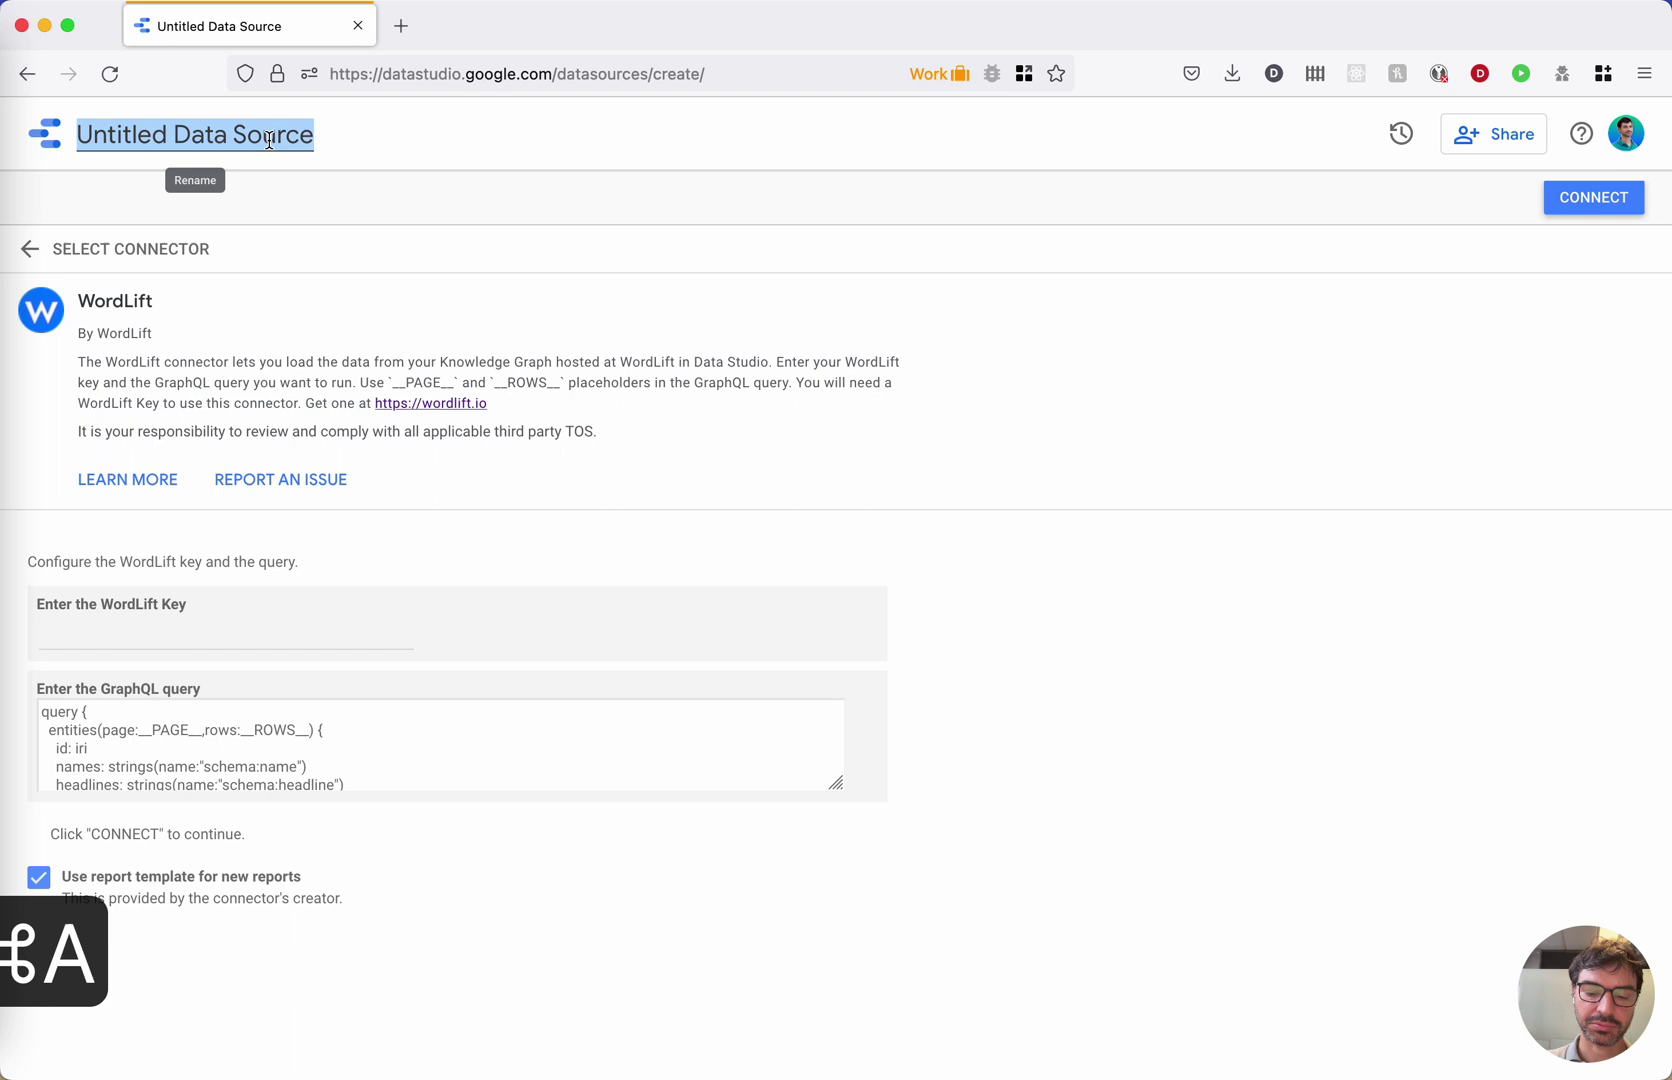
pyautogui.write('KG')
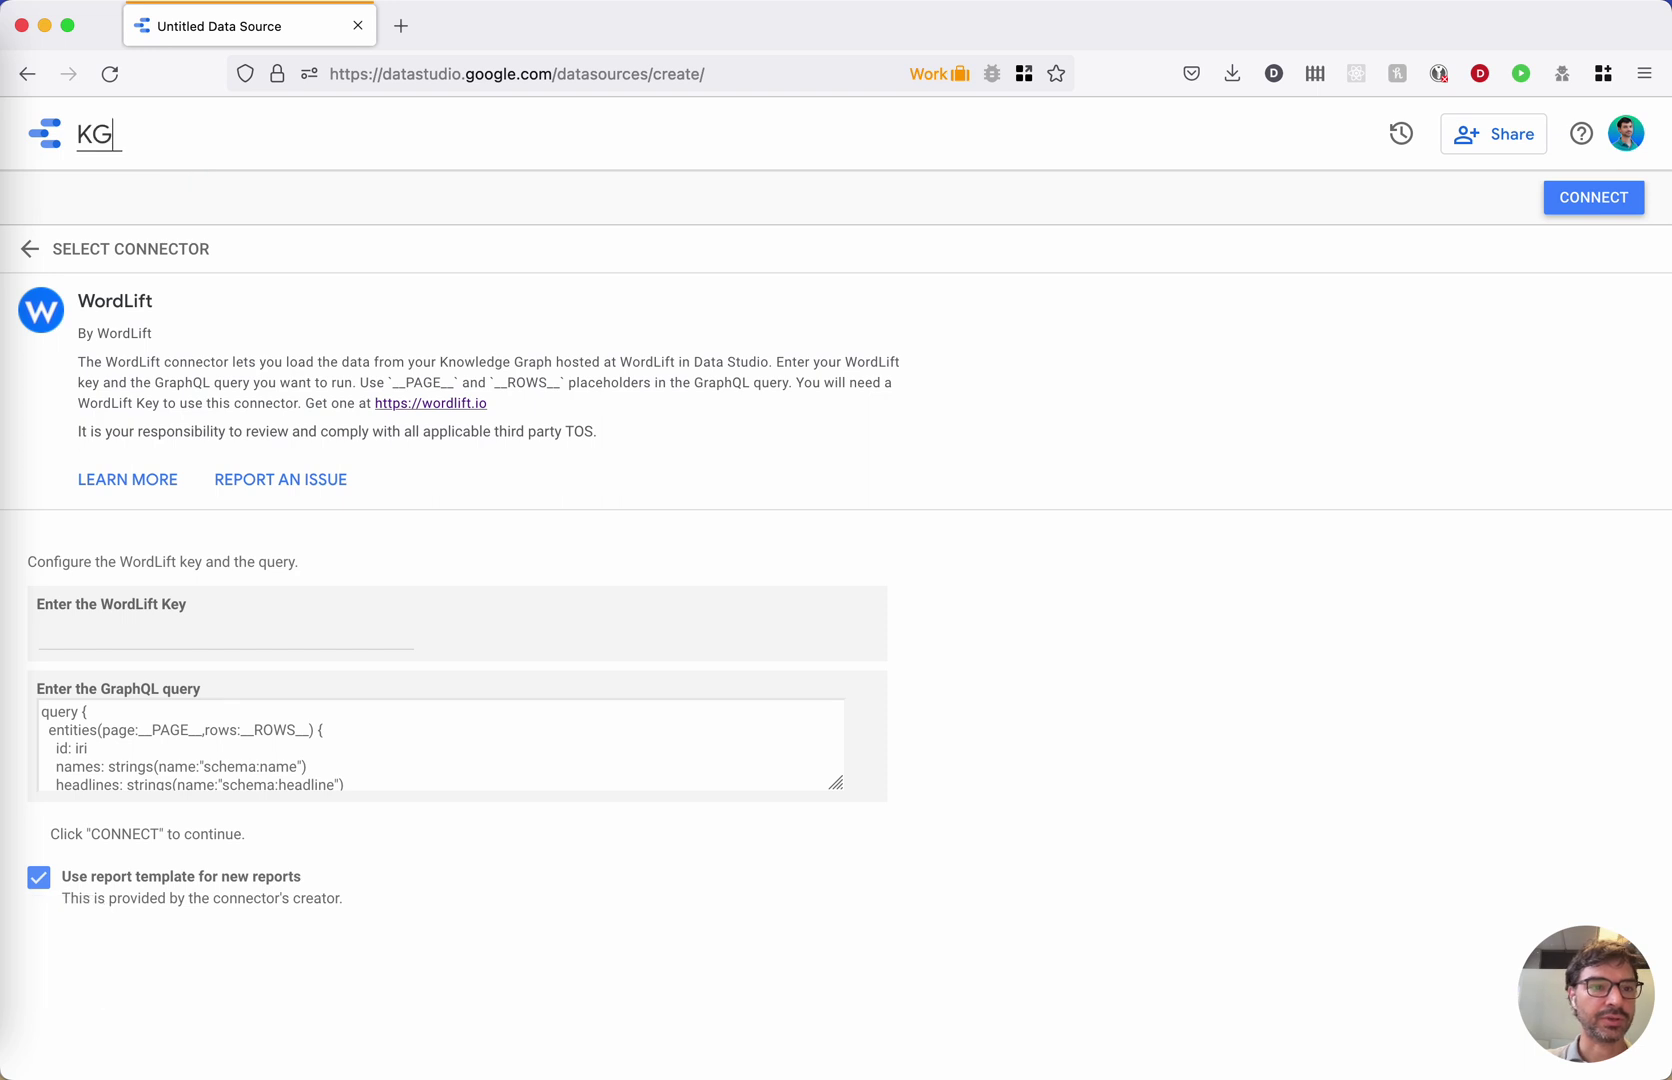
pyautogui.write(' wordlift.io')
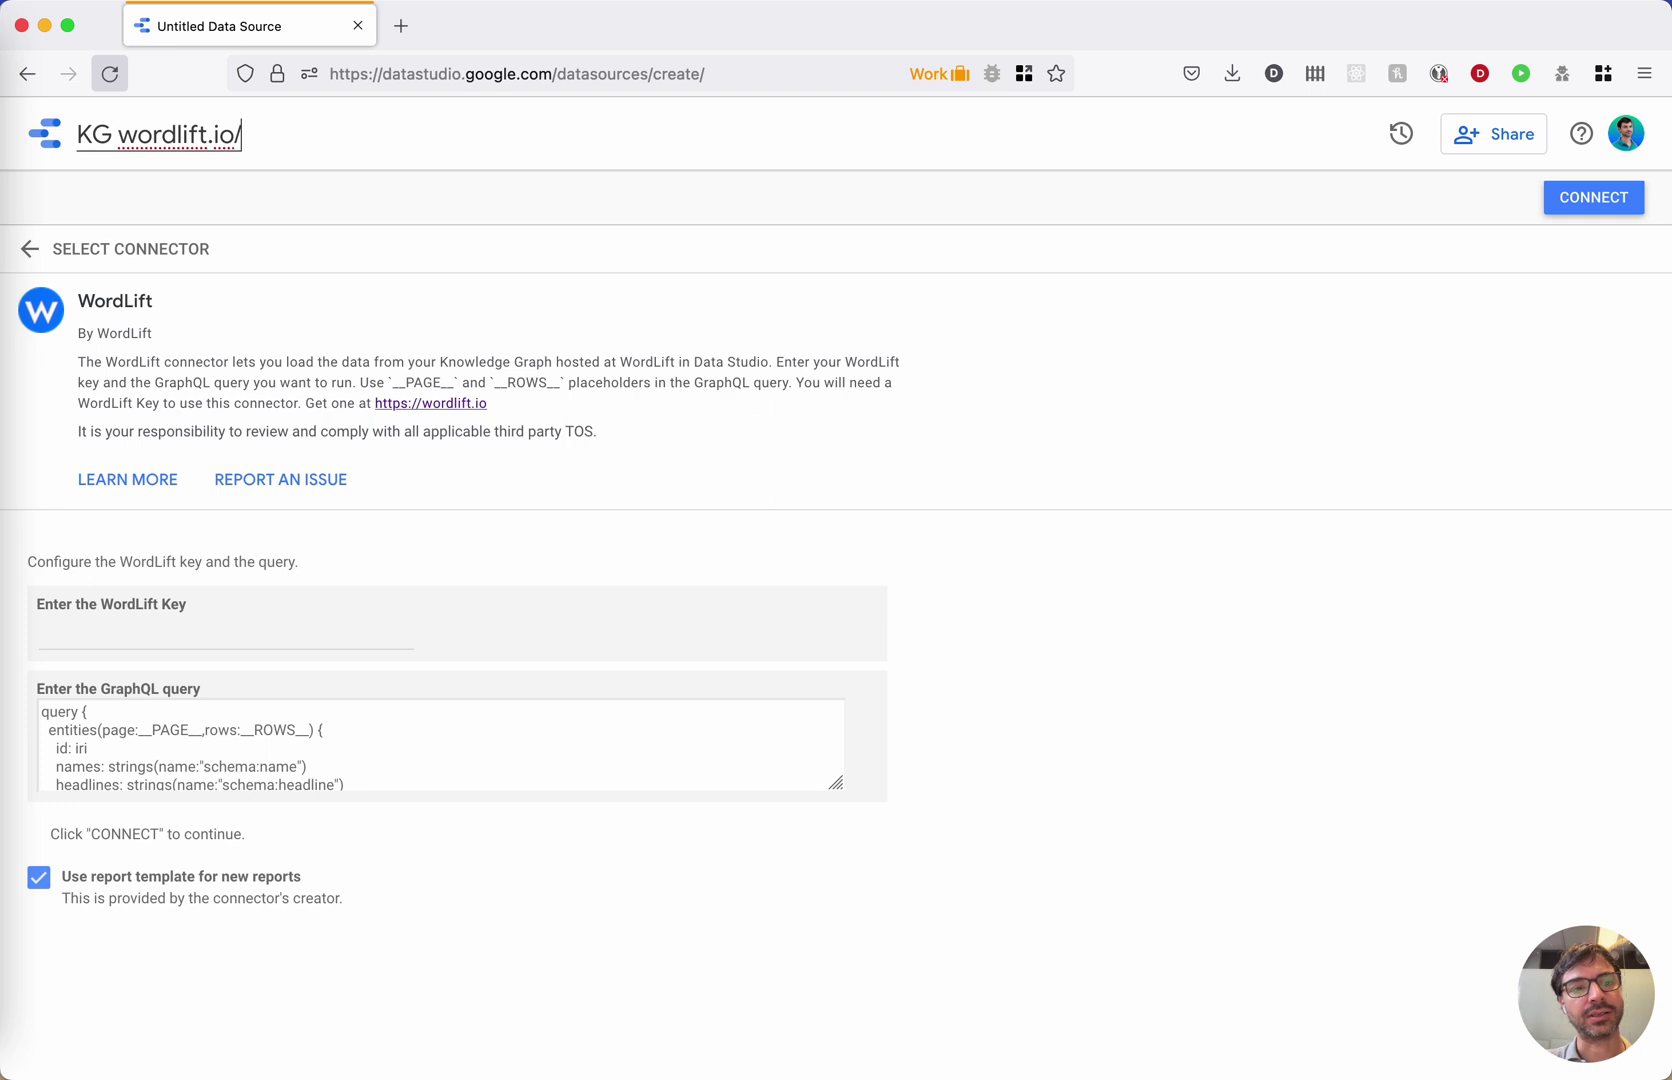
pyautogui.write('/blog/en')
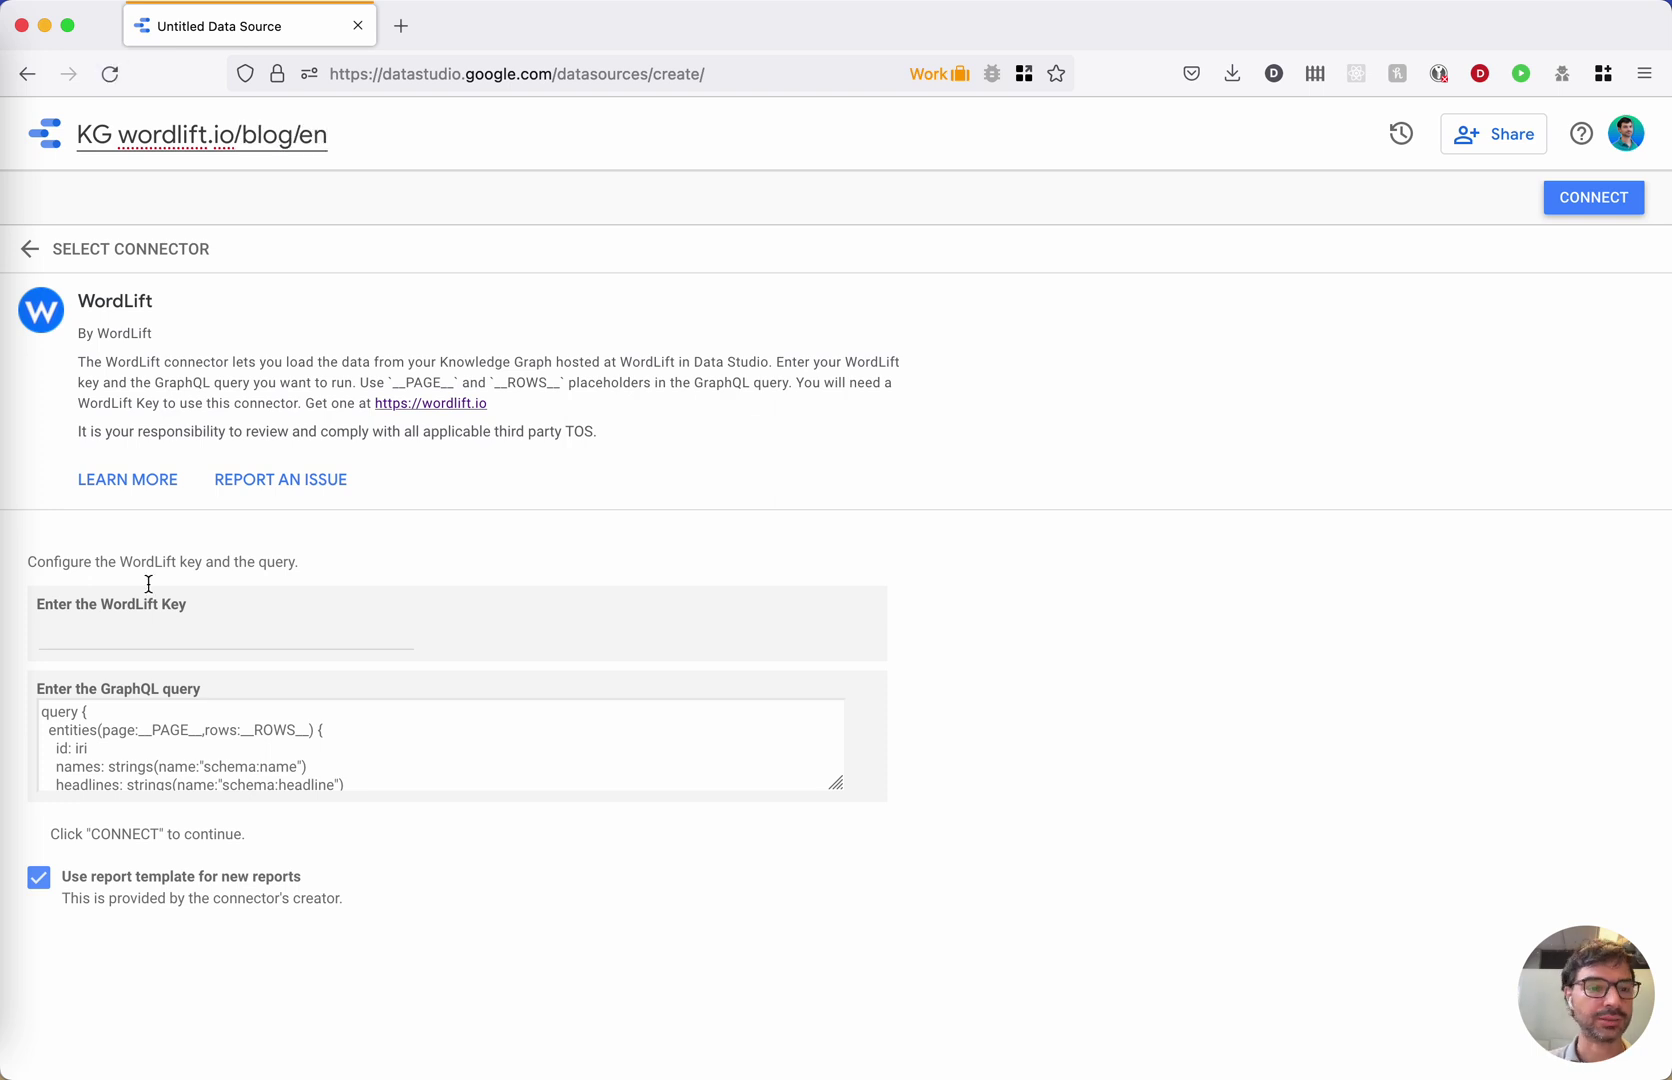
pyautogui.press('Return')
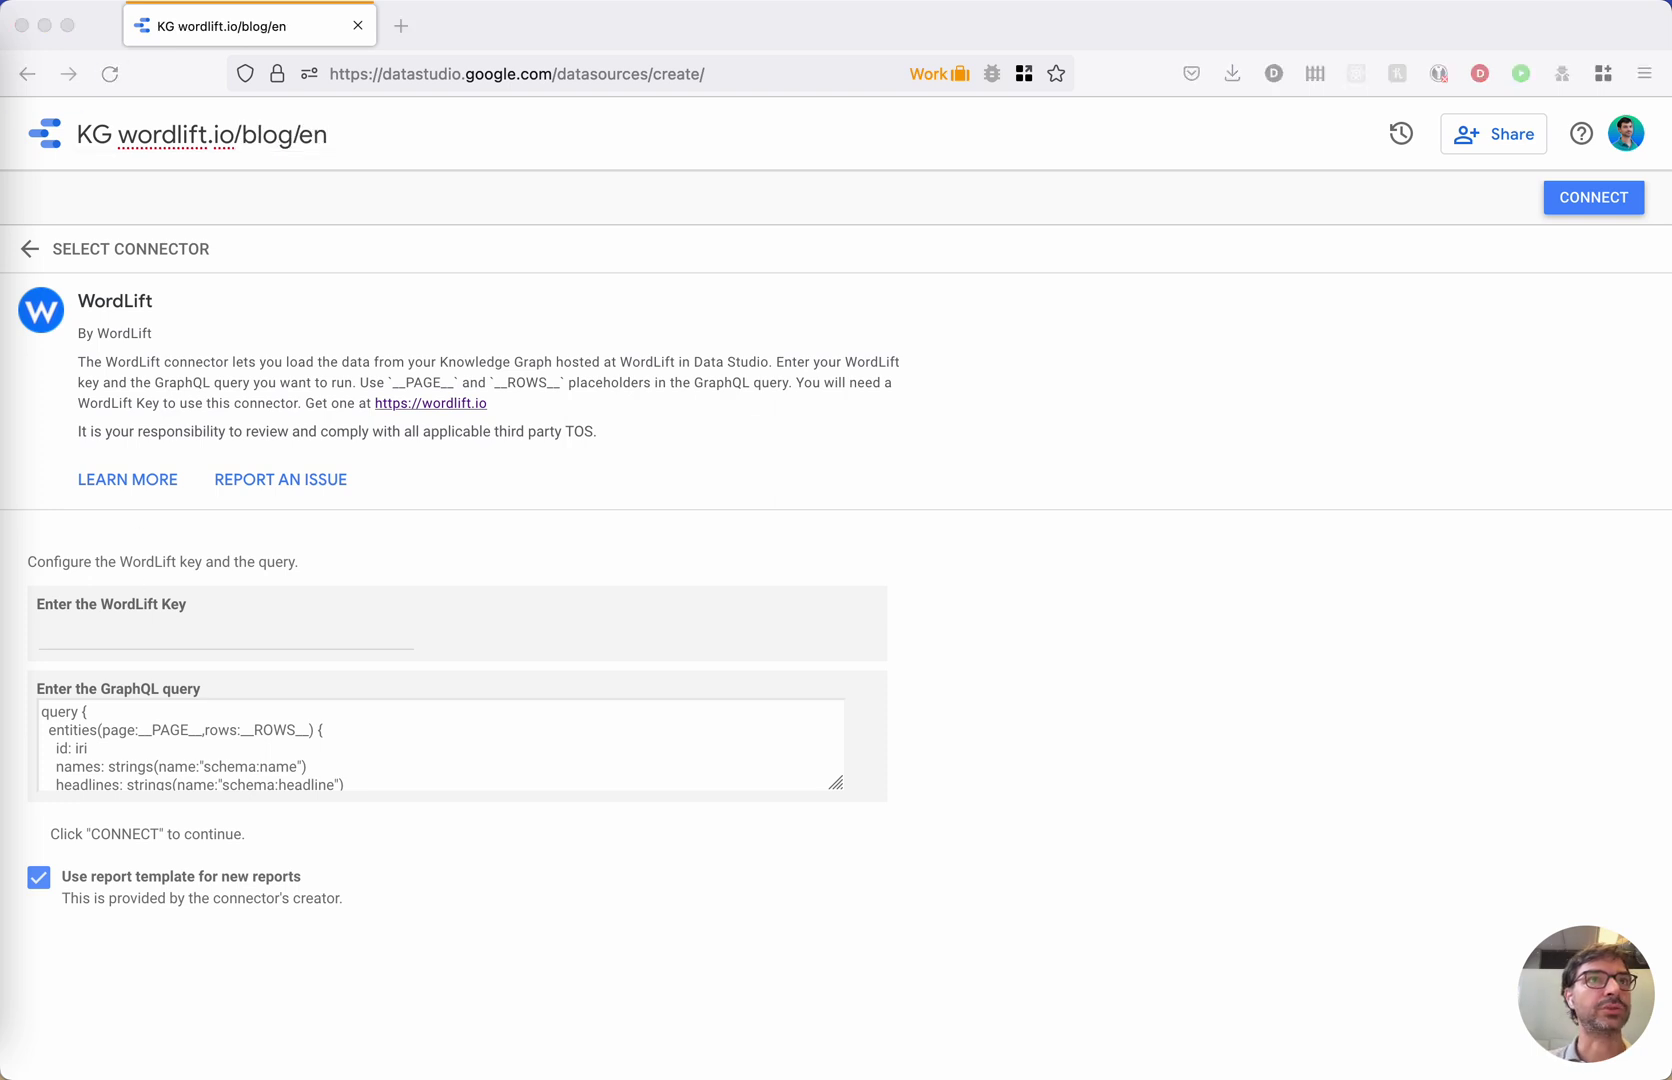
# - Paste the WordLift key into its field and enlarge the GraphQL query box
pyautogui.press('super+c')
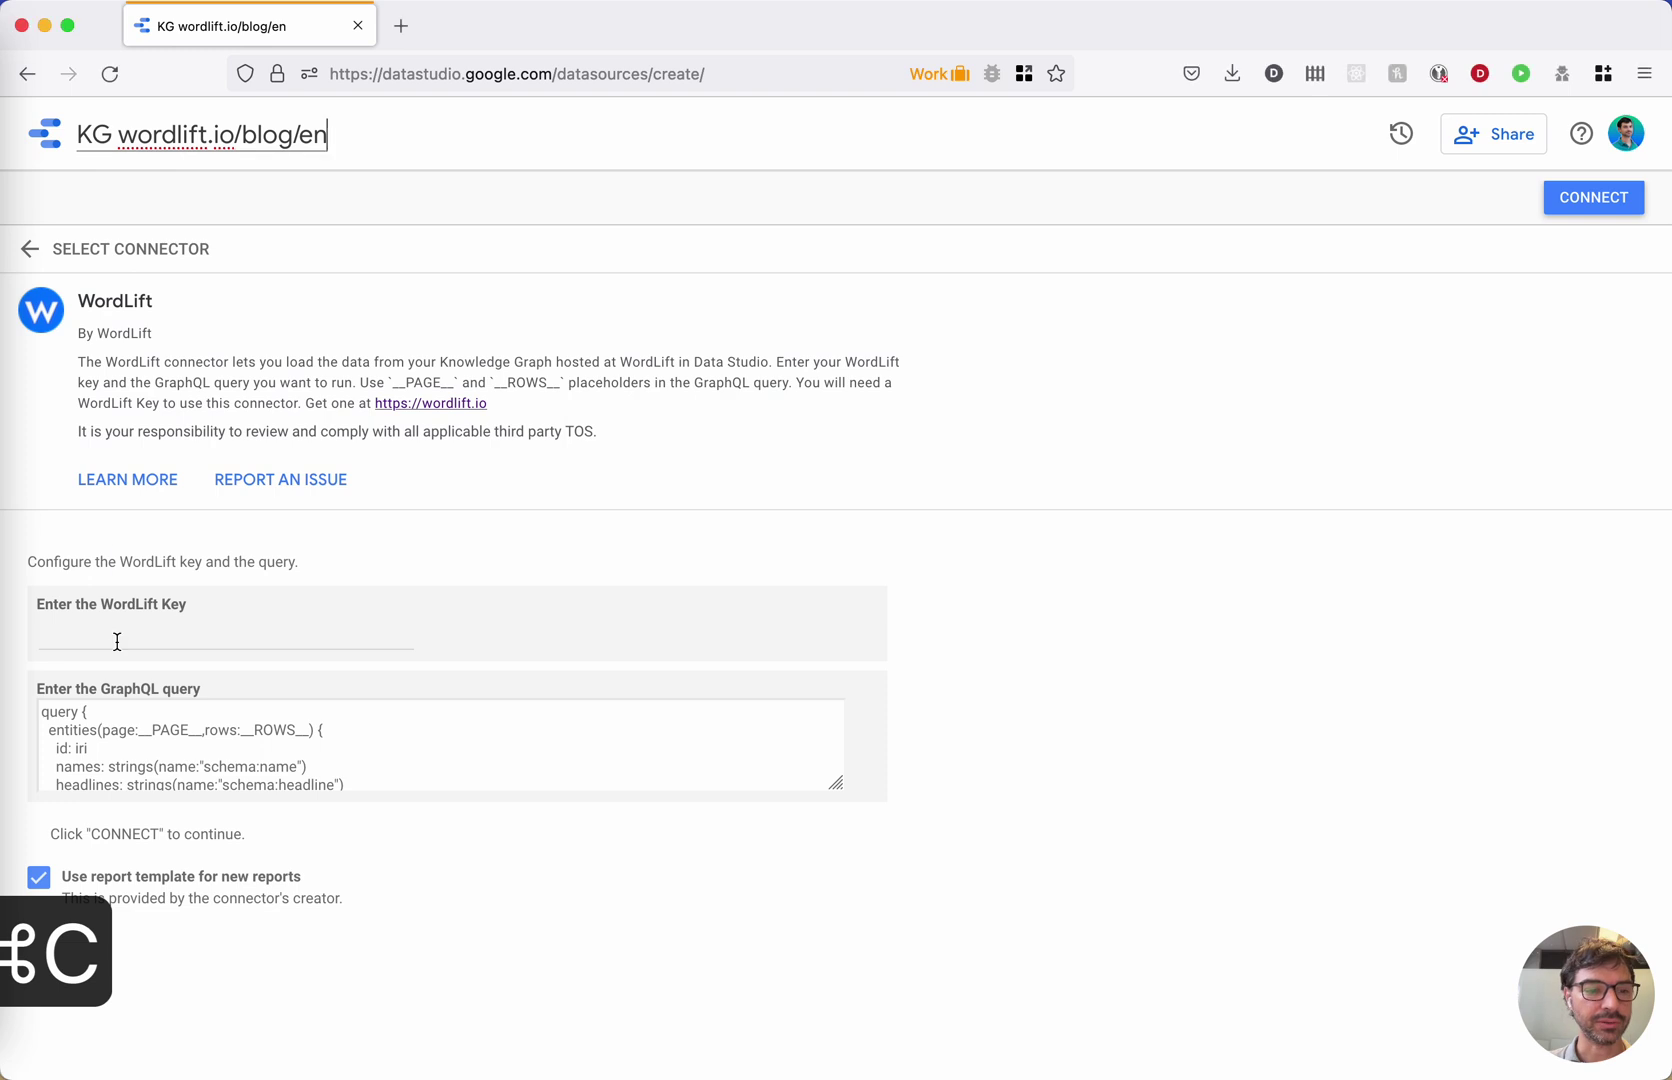
pyautogui.click(119, 641)
pyautogui.press('super+v')
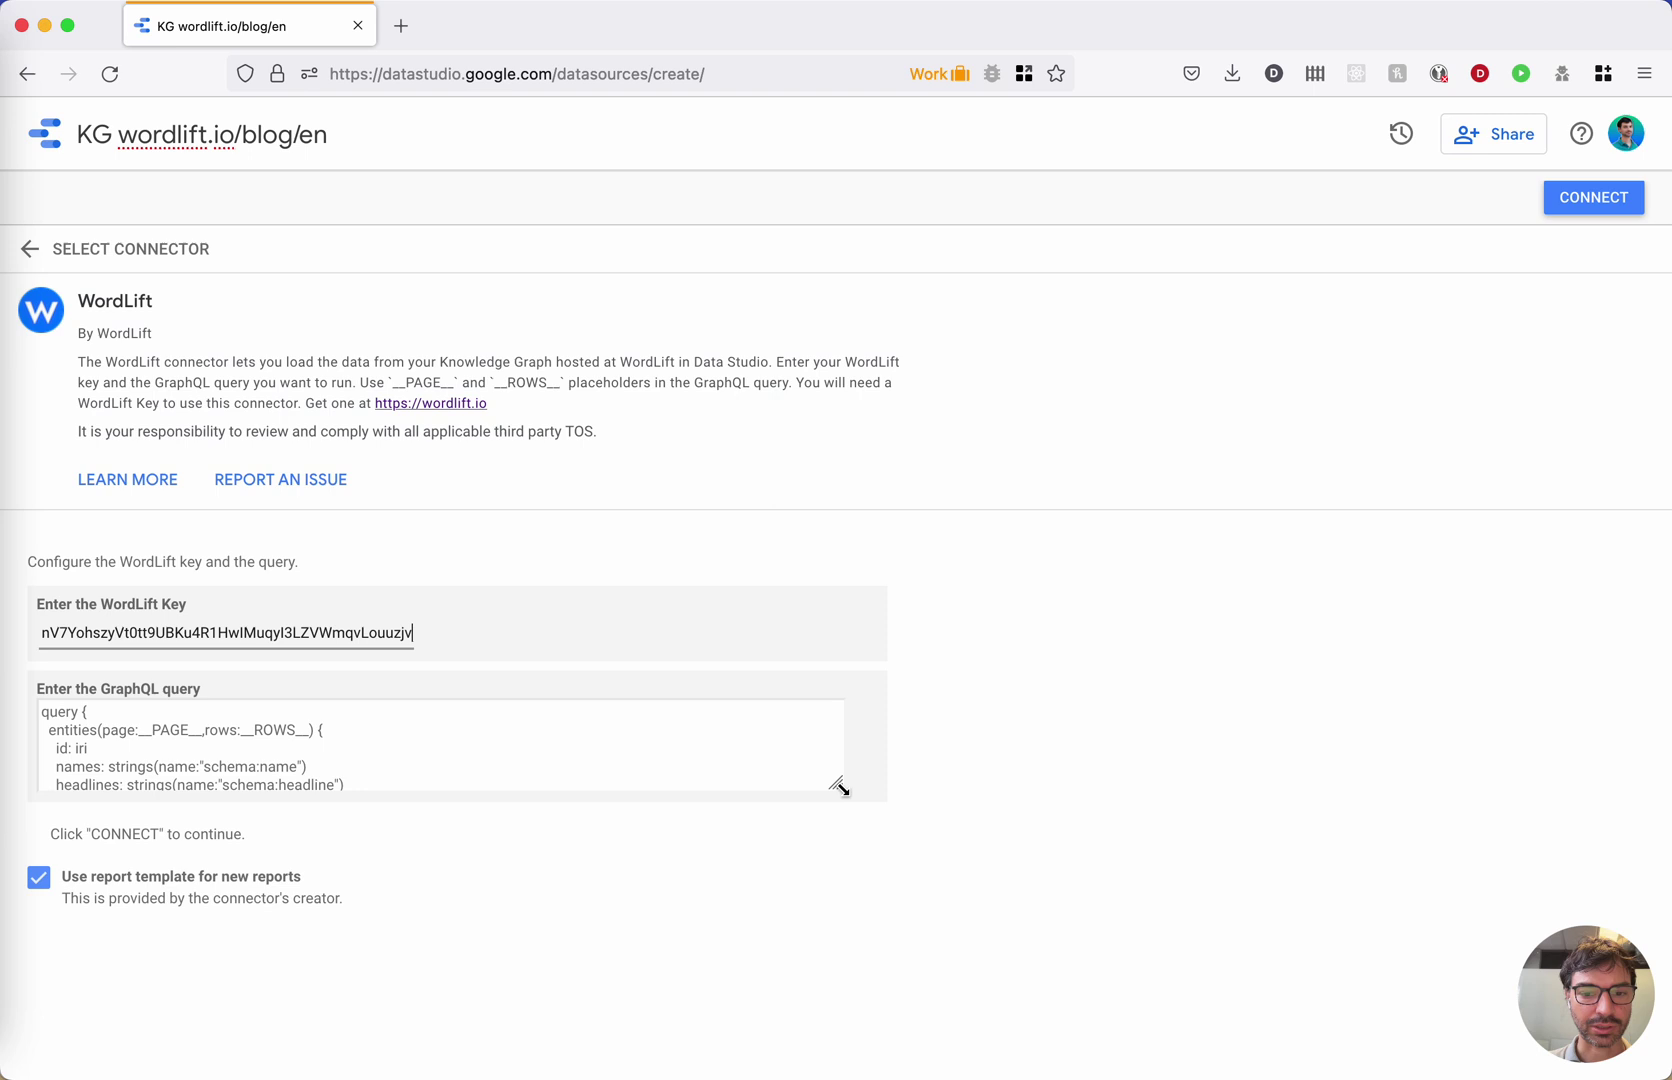
pyautogui.moveTo(845, 785); pyautogui.dragTo(851, 901)
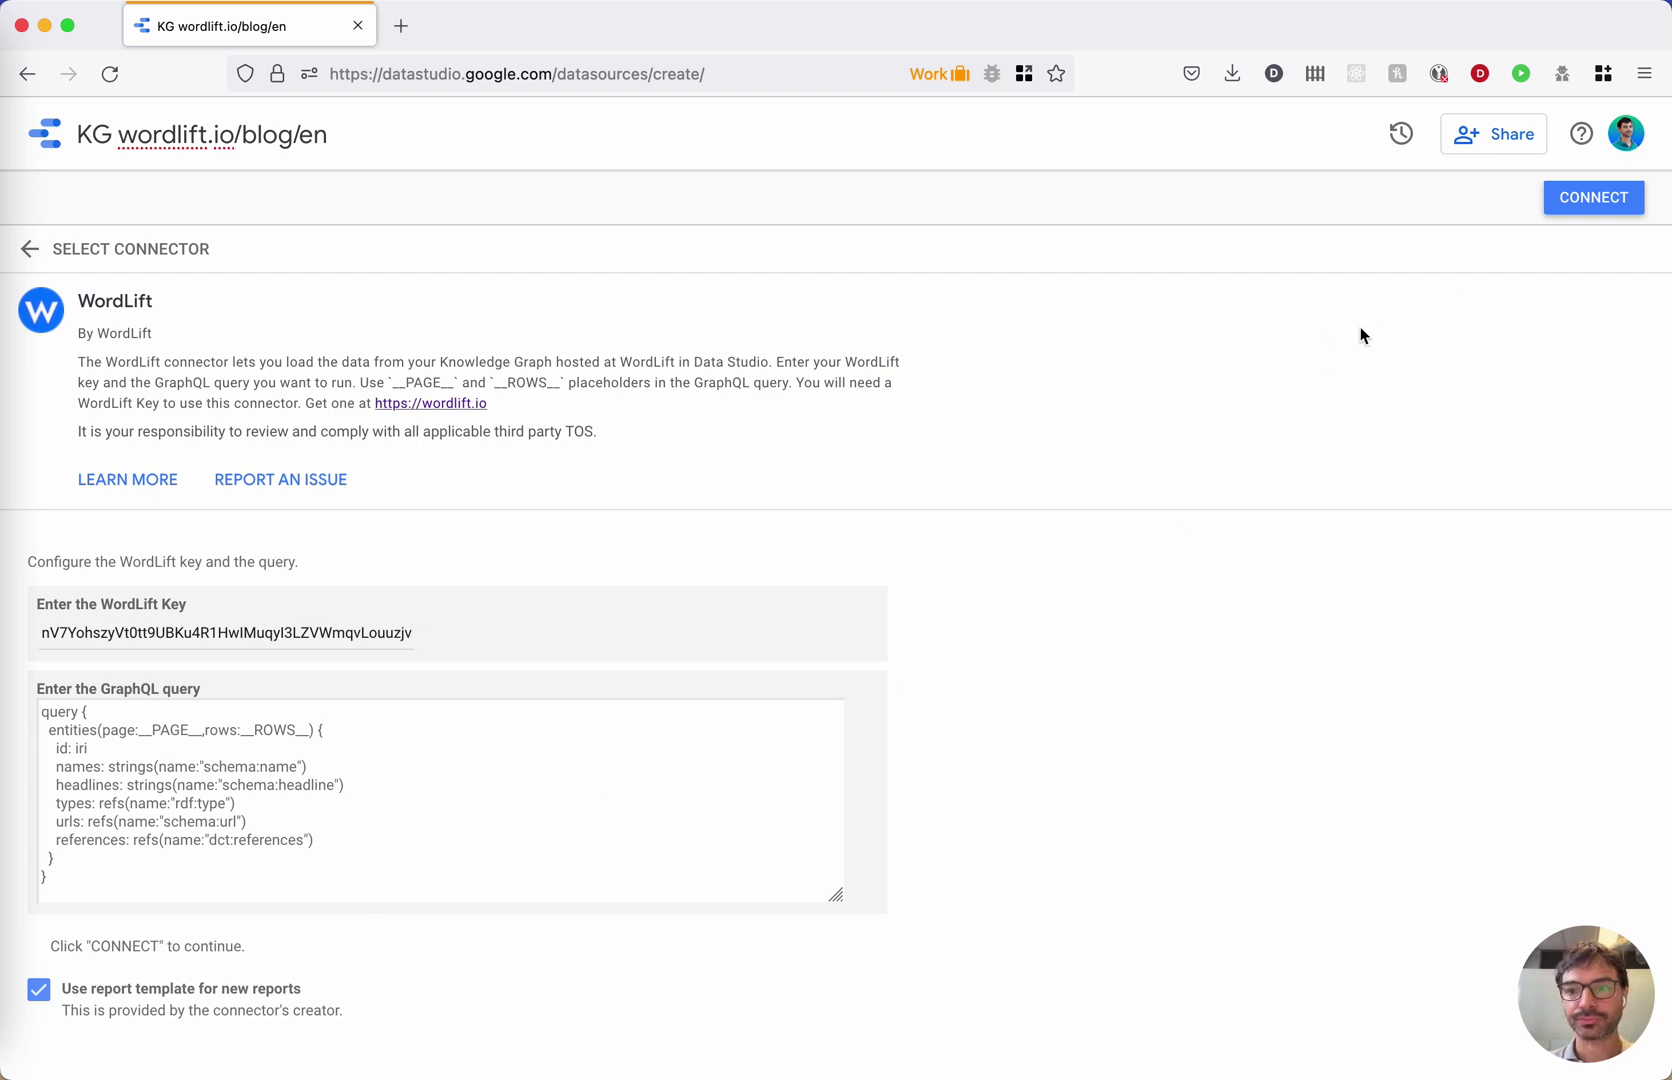
# - Connect KG wordlift.io/blog/en, loading its eight entity text dimensions
pyautogui.click(1562, 212)
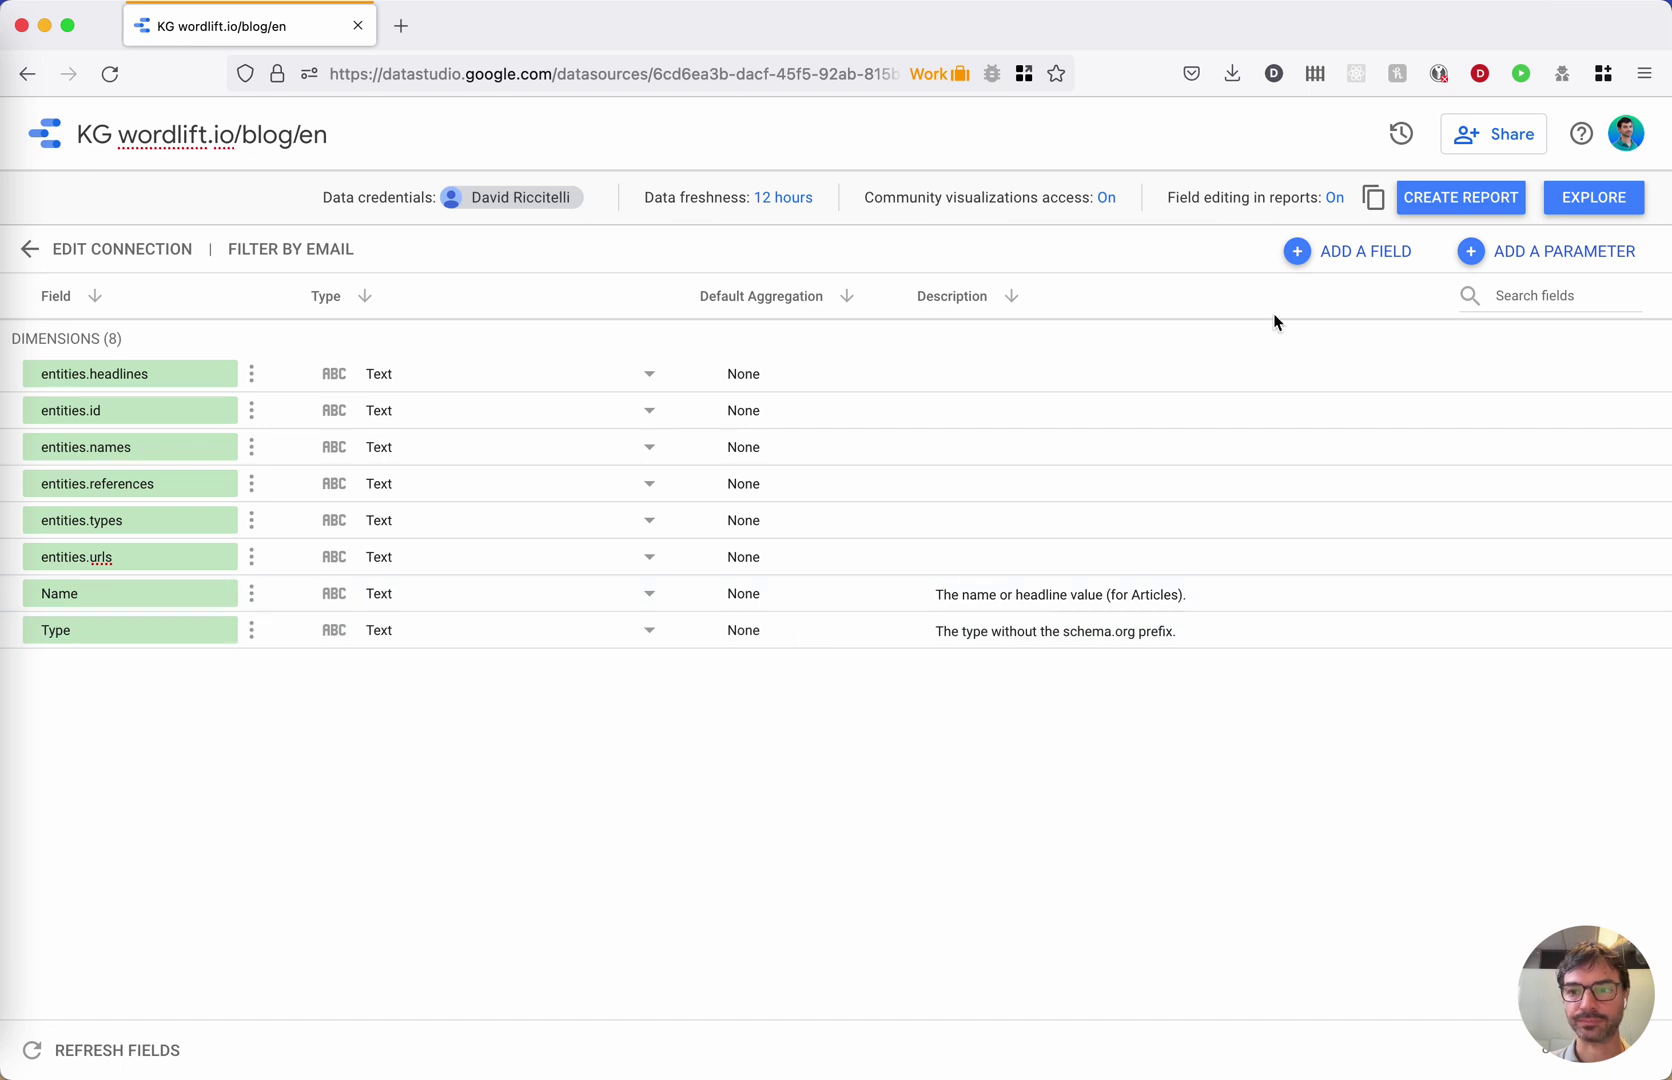
pyautogui.click(1446, 199)
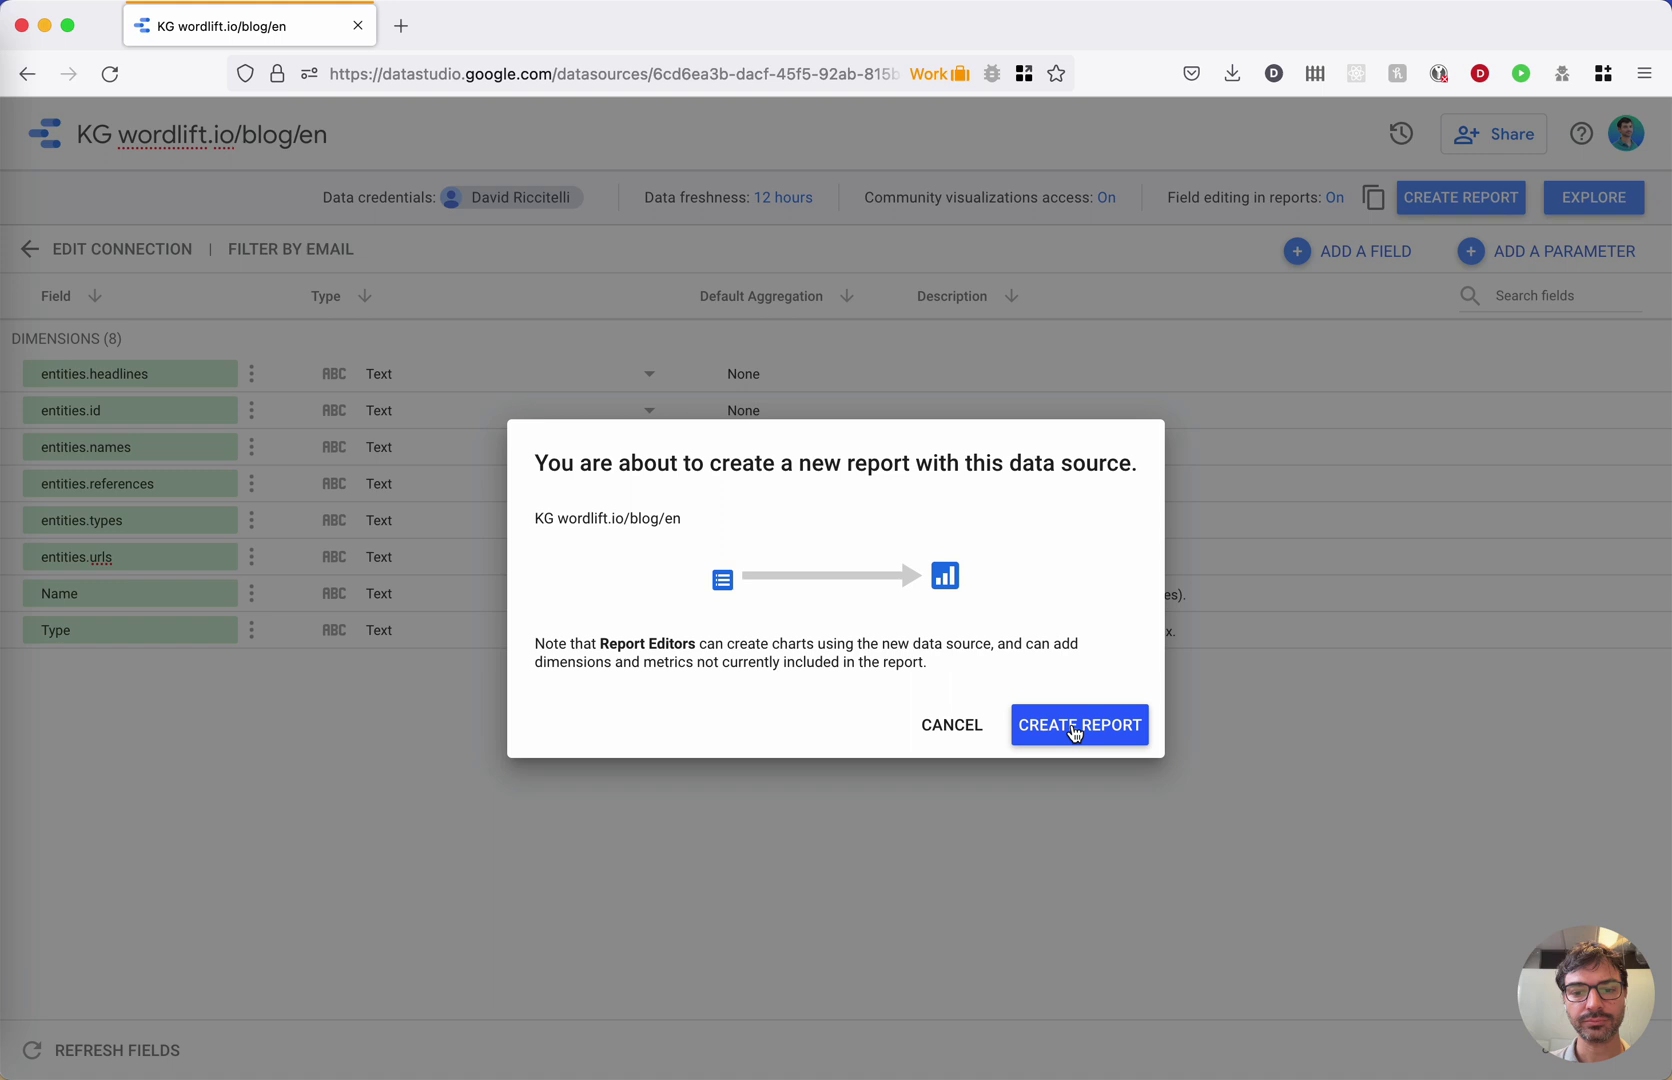
pyautogui.click(1074, 731)
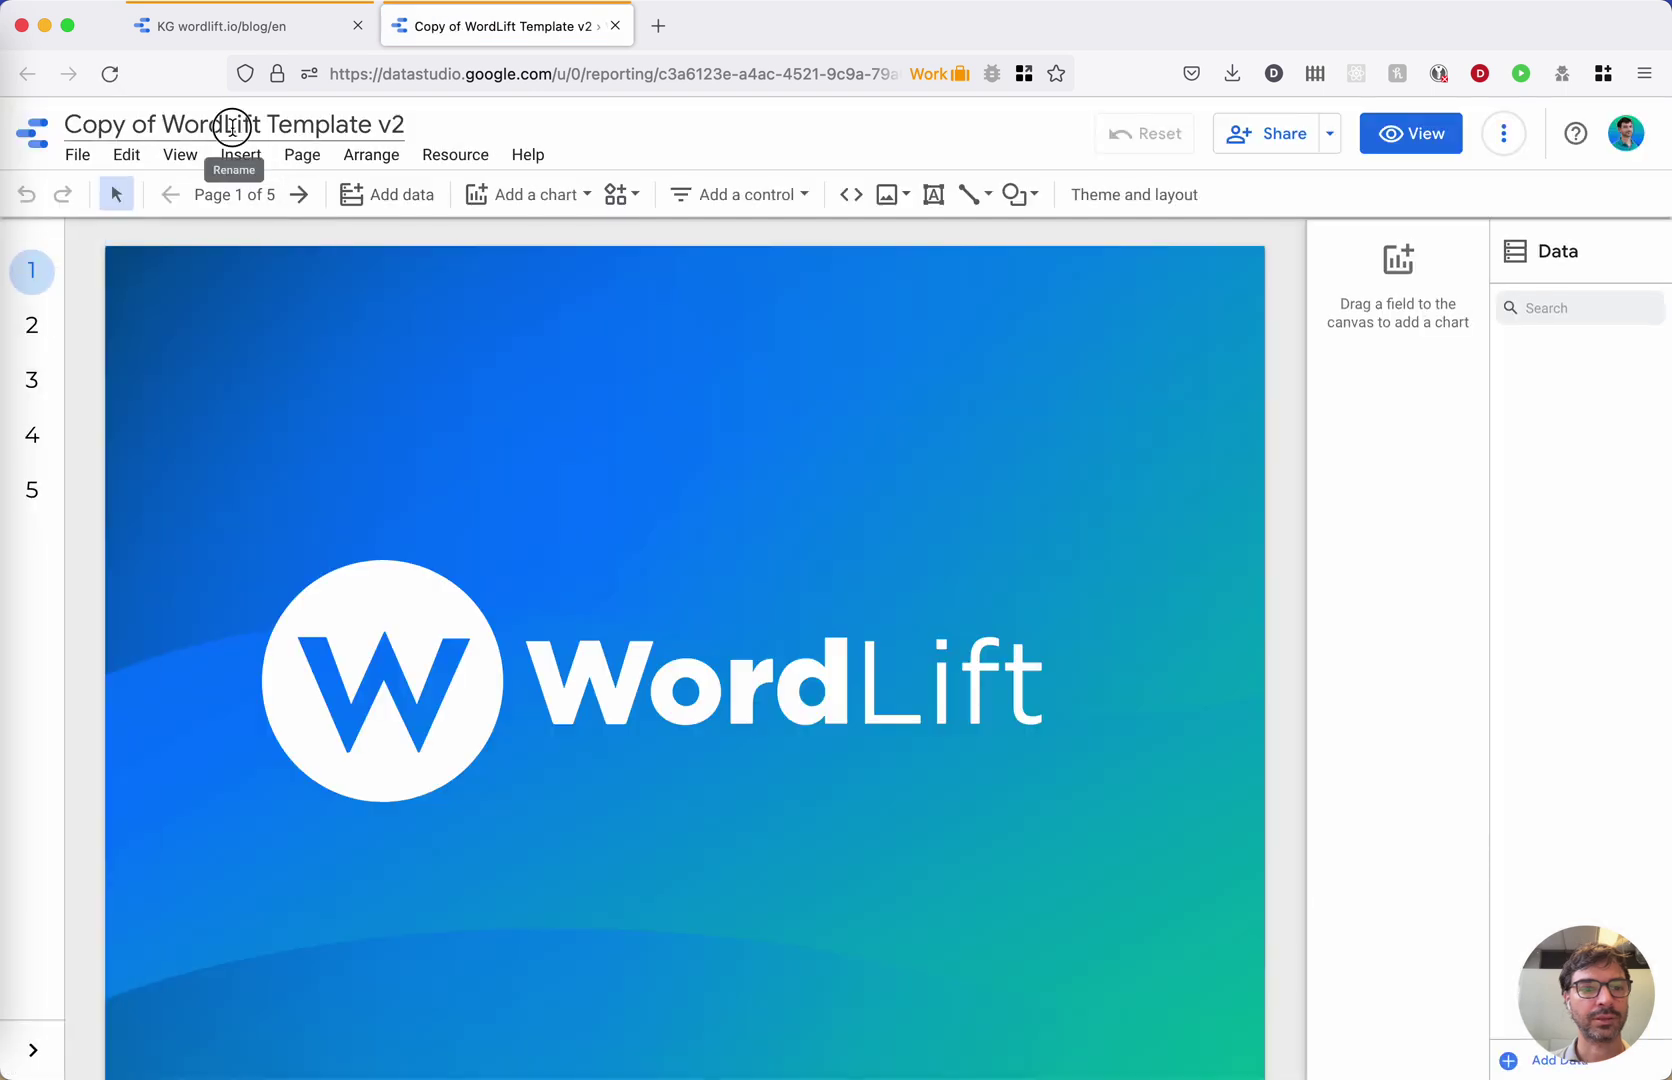
pyautogui.click(233, 125)
pyautogui.press('super+a')
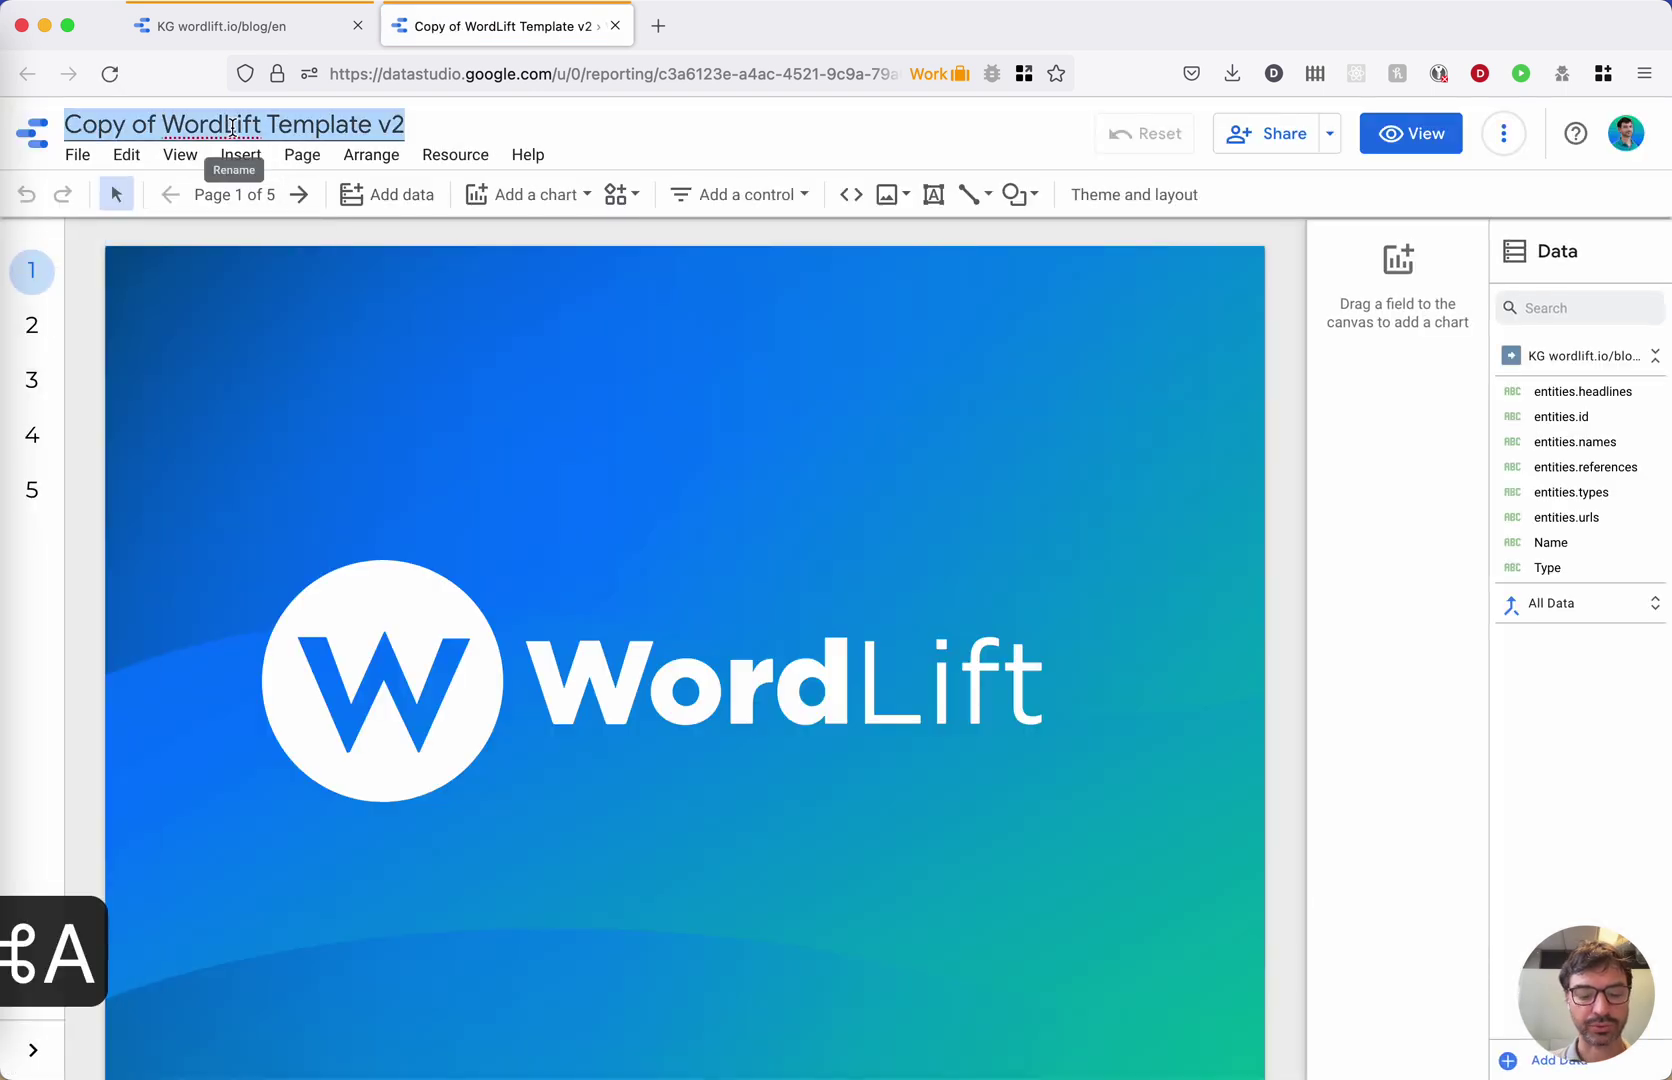
pyautogui.write('wordlif')
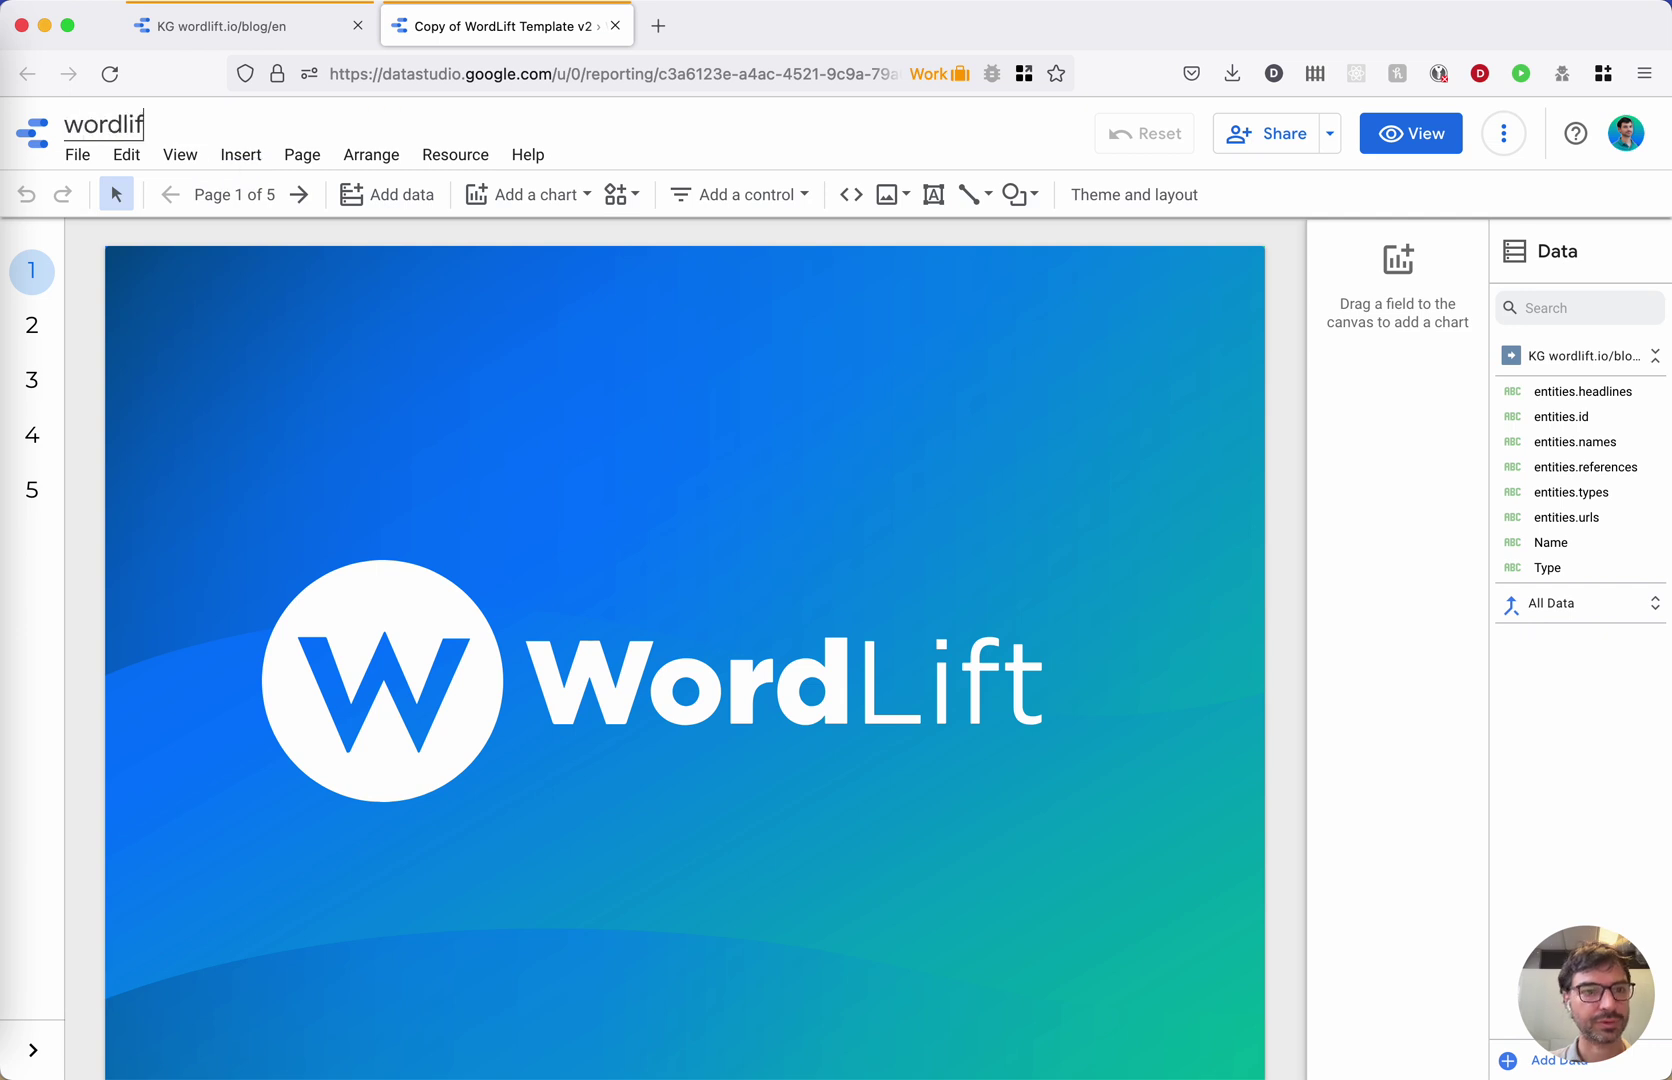
pyautogui.write('t.io/blog/')
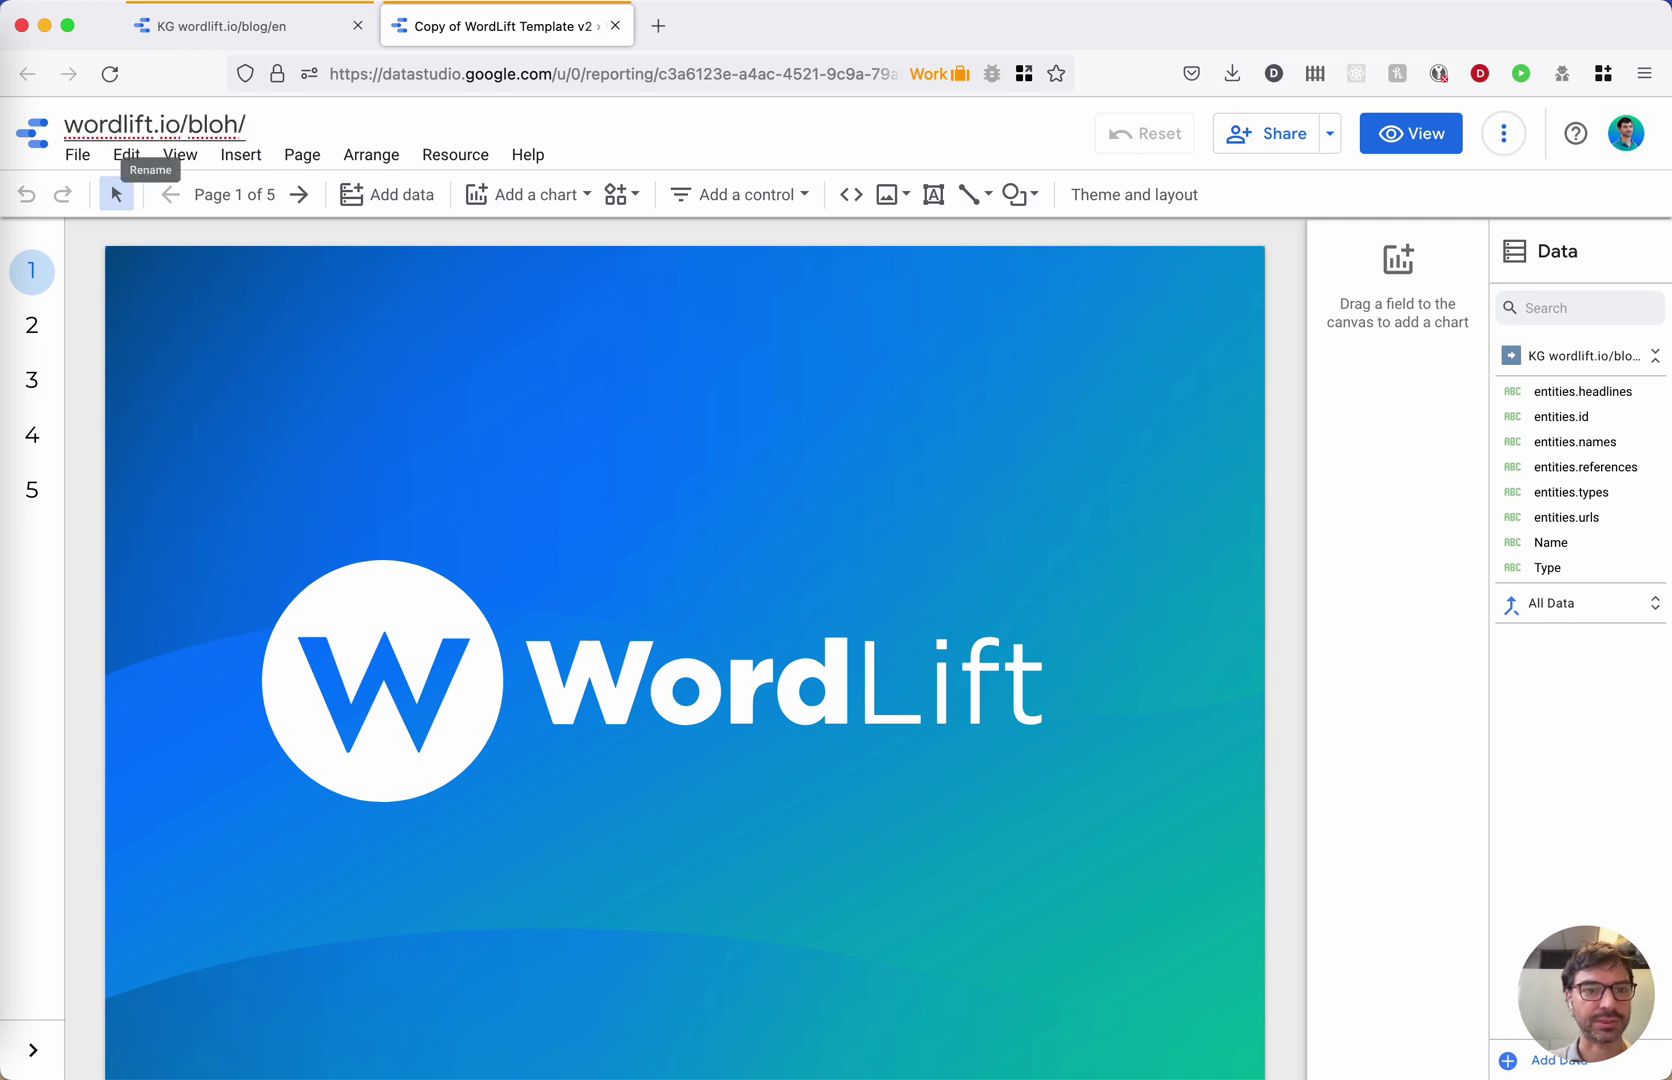
pyautogui.press('BackSpace')
pyautogui.write('/en')
pyautogui.press('Return')
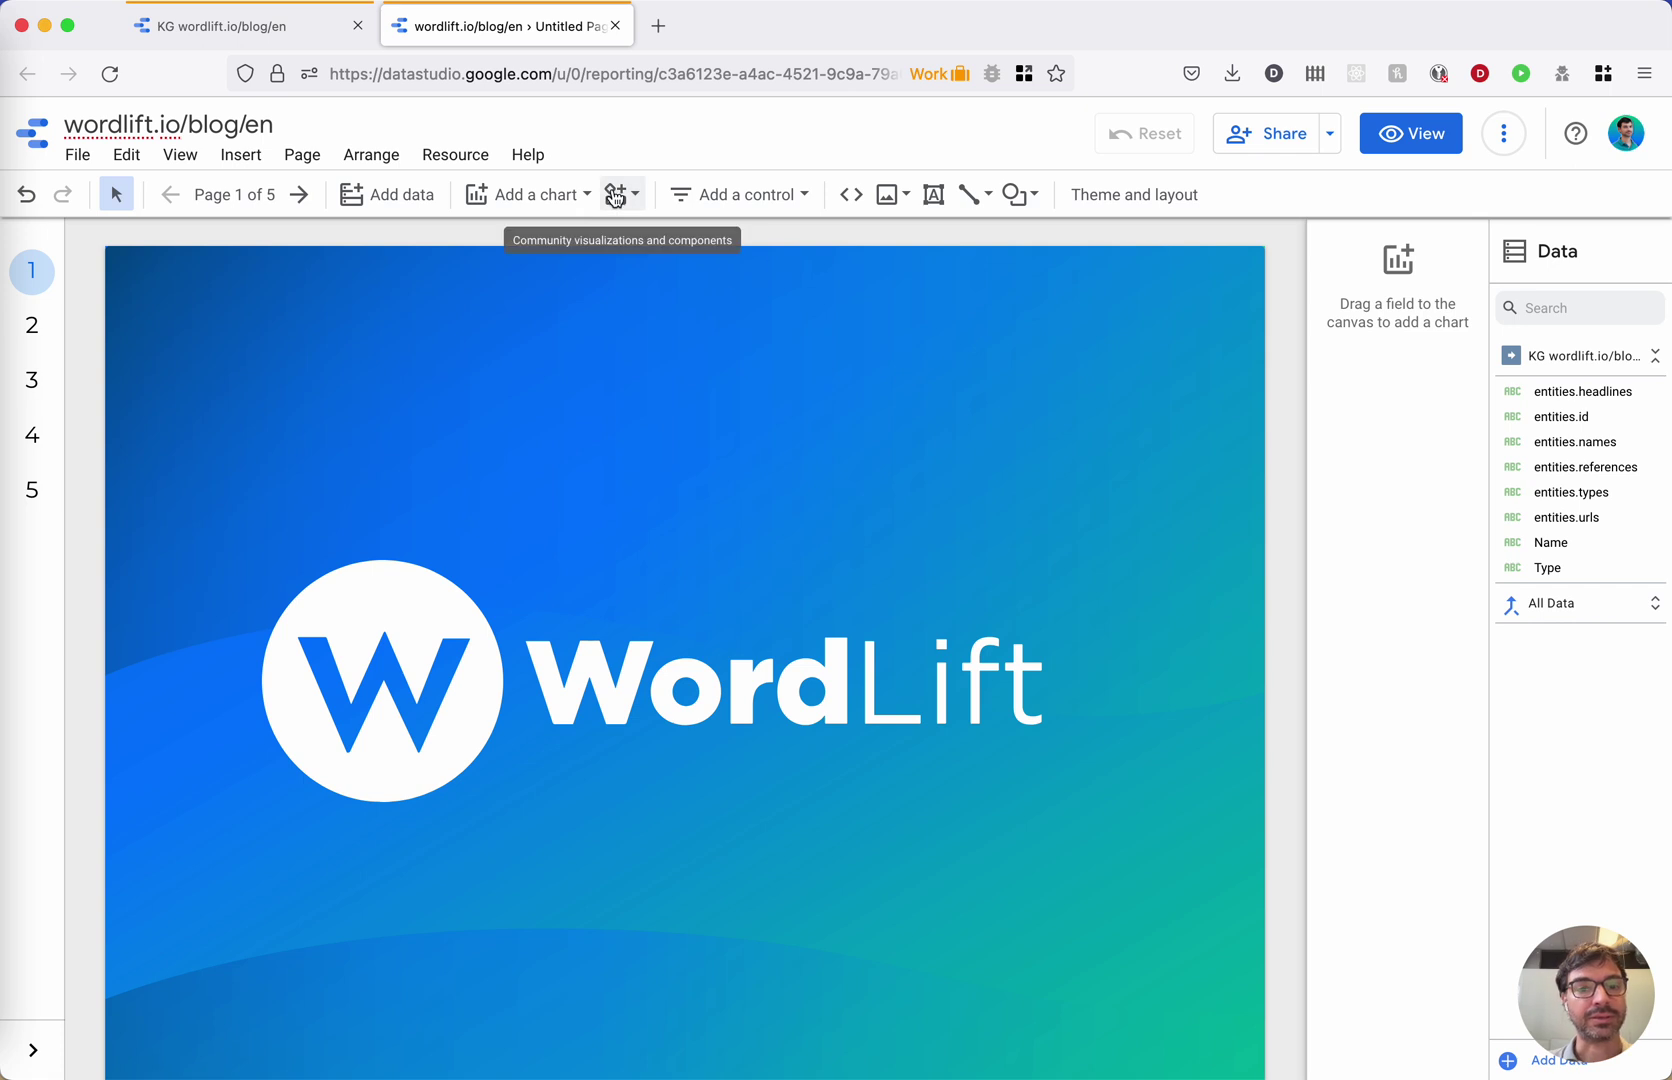
# - Add a new data source to the report using the Search Console connector
pyautogui.click(472, 163)
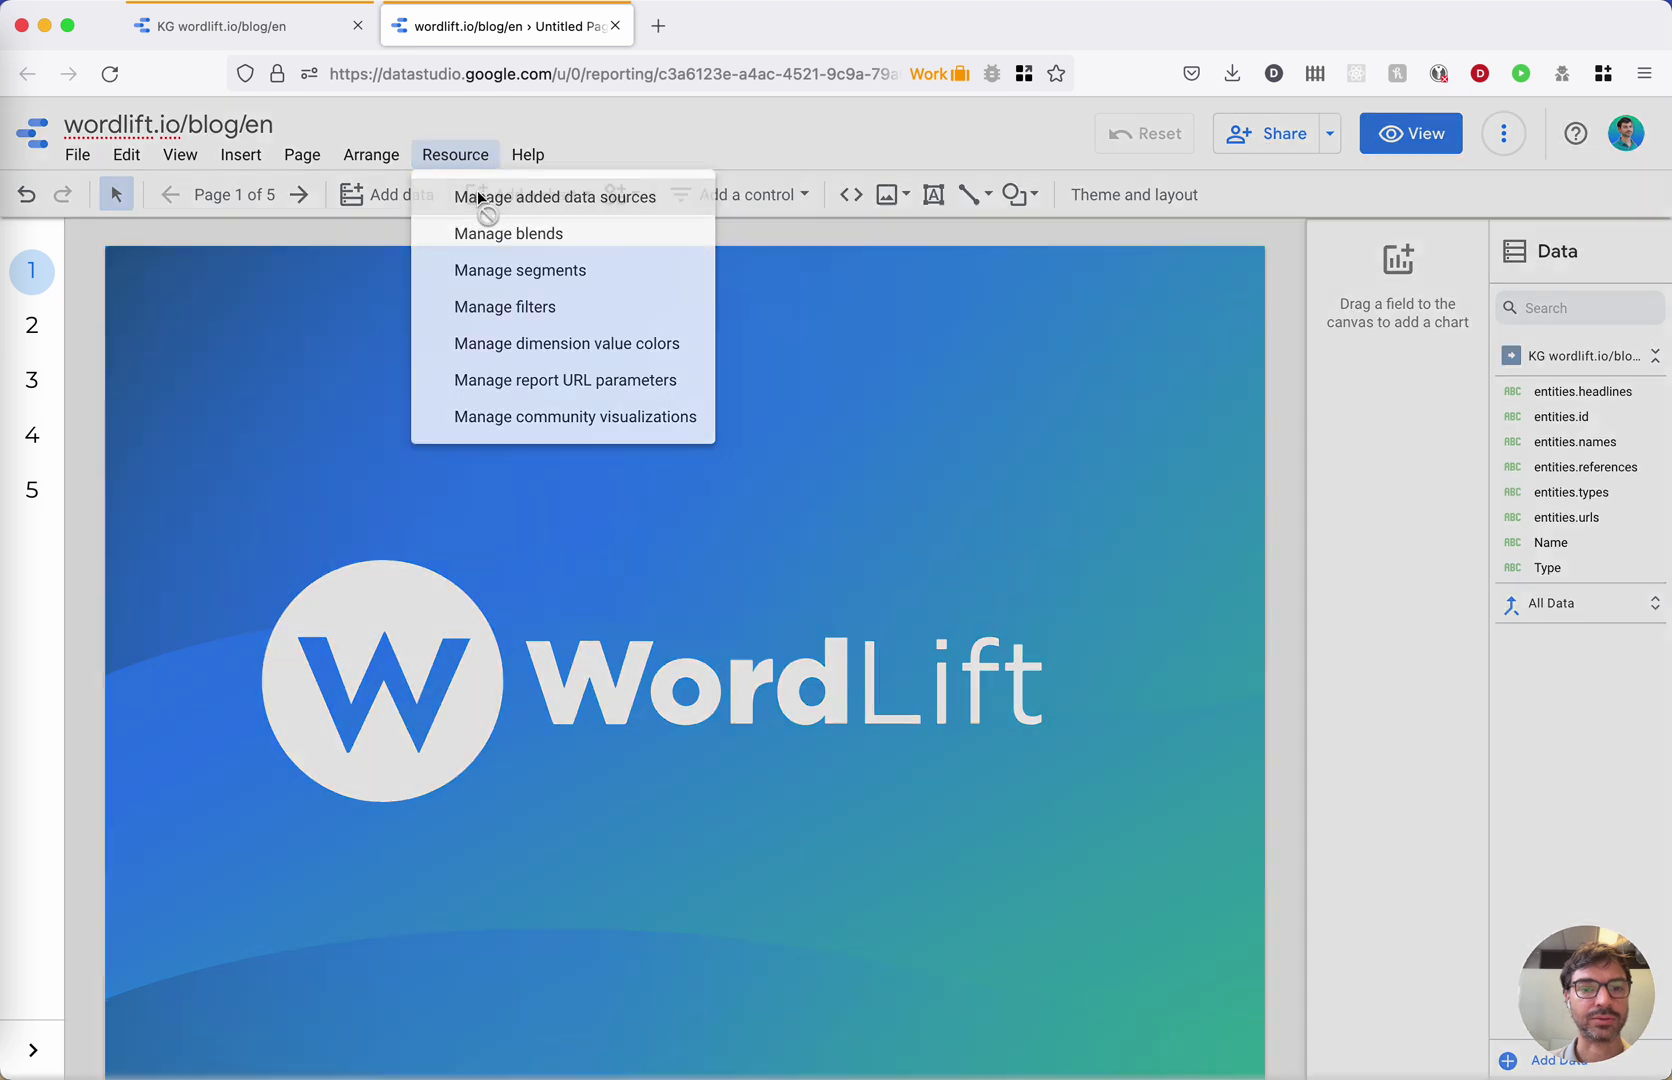
pyautogui.click(478, 197)
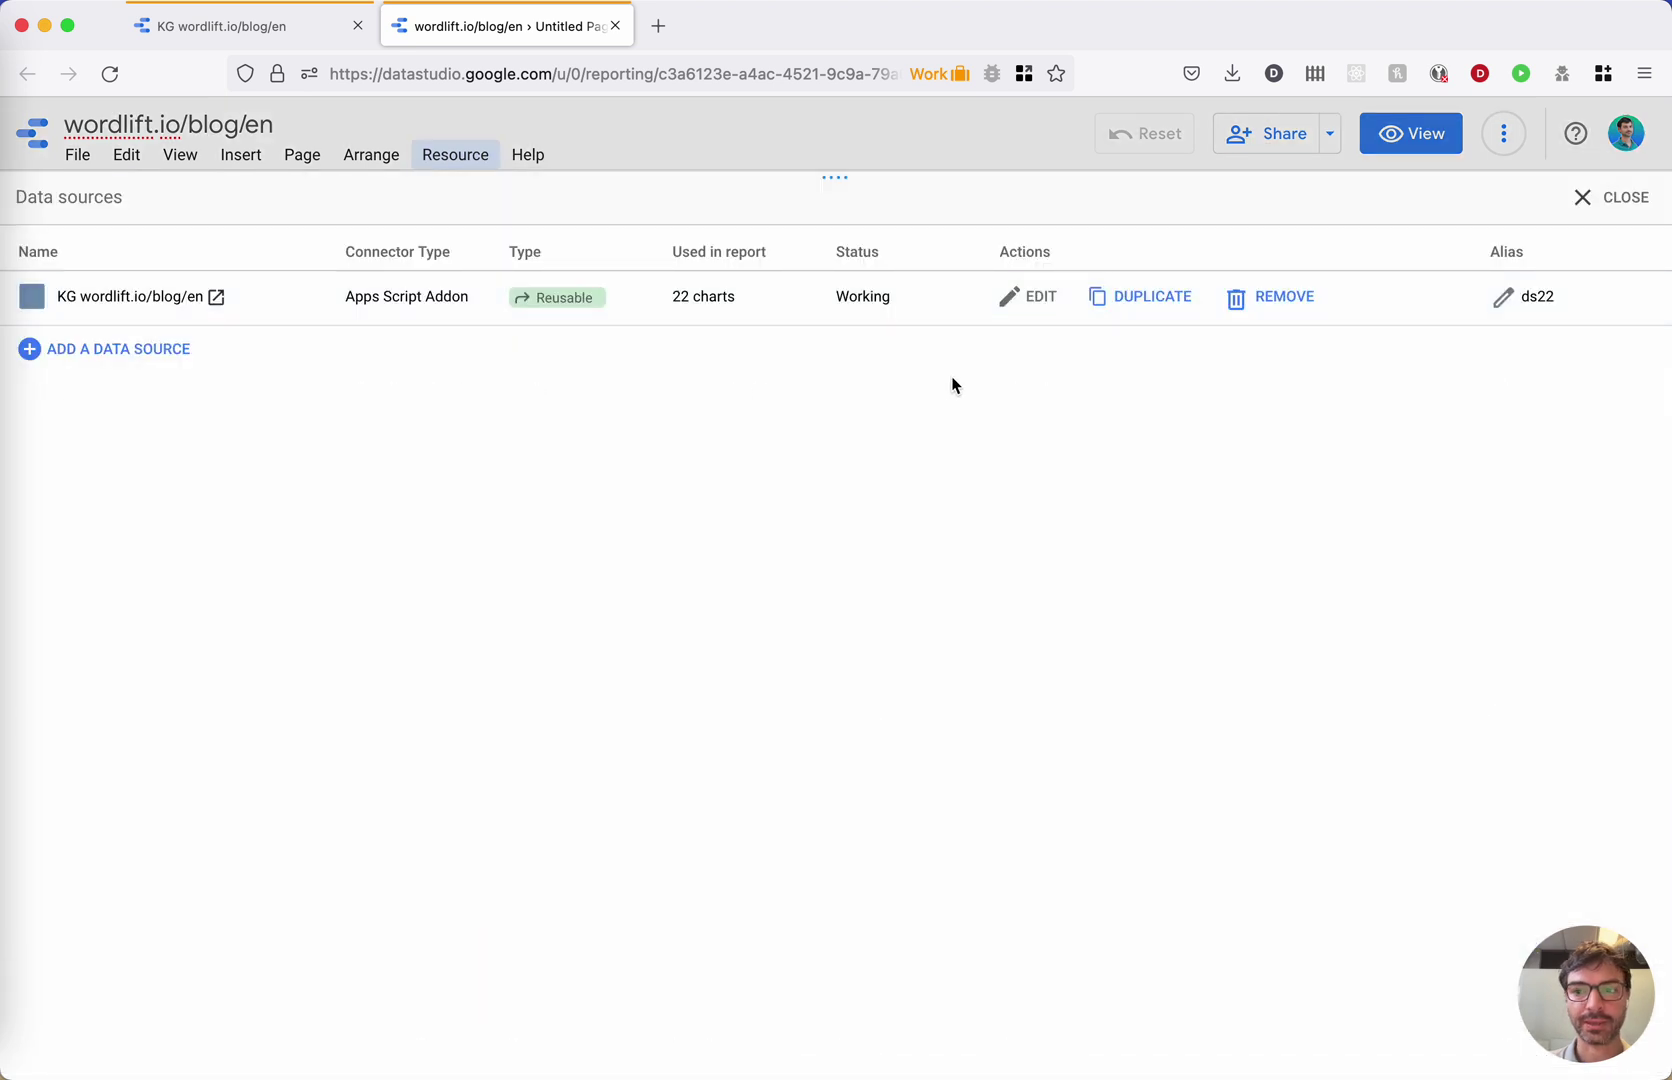
pyautogui.click(121, 356)
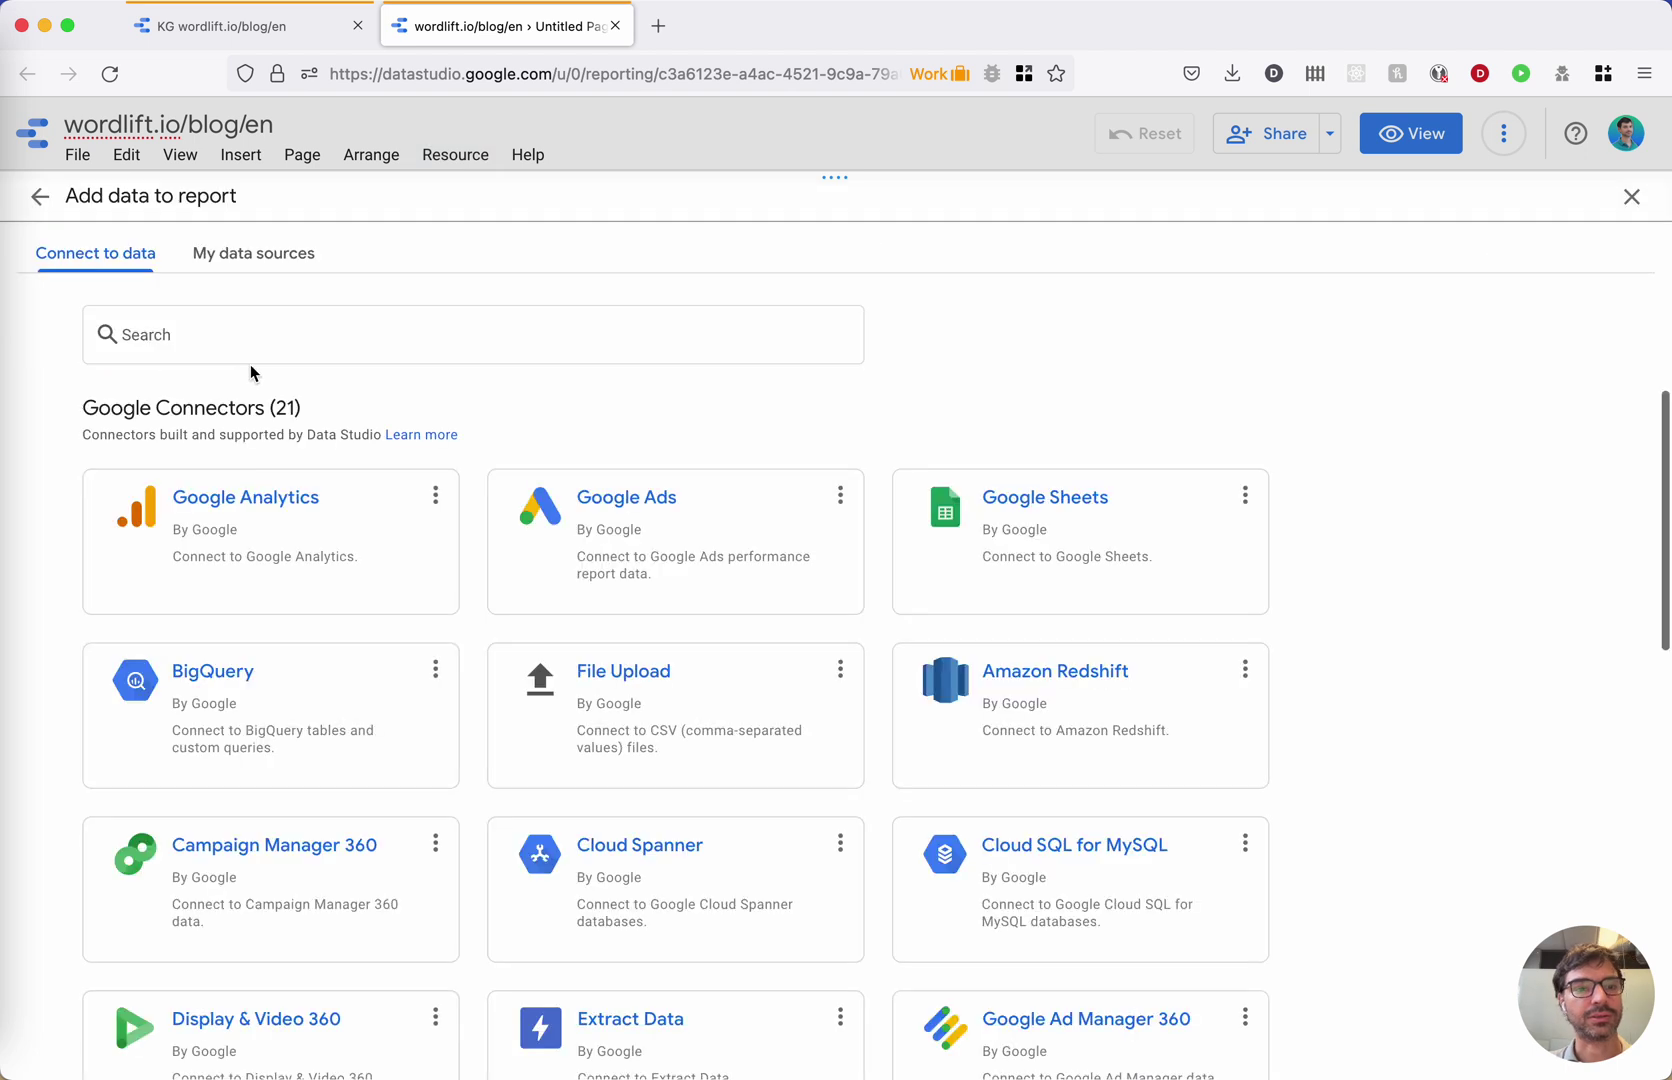
pyautogui.click(345, 351)
pyautogui.write('se')
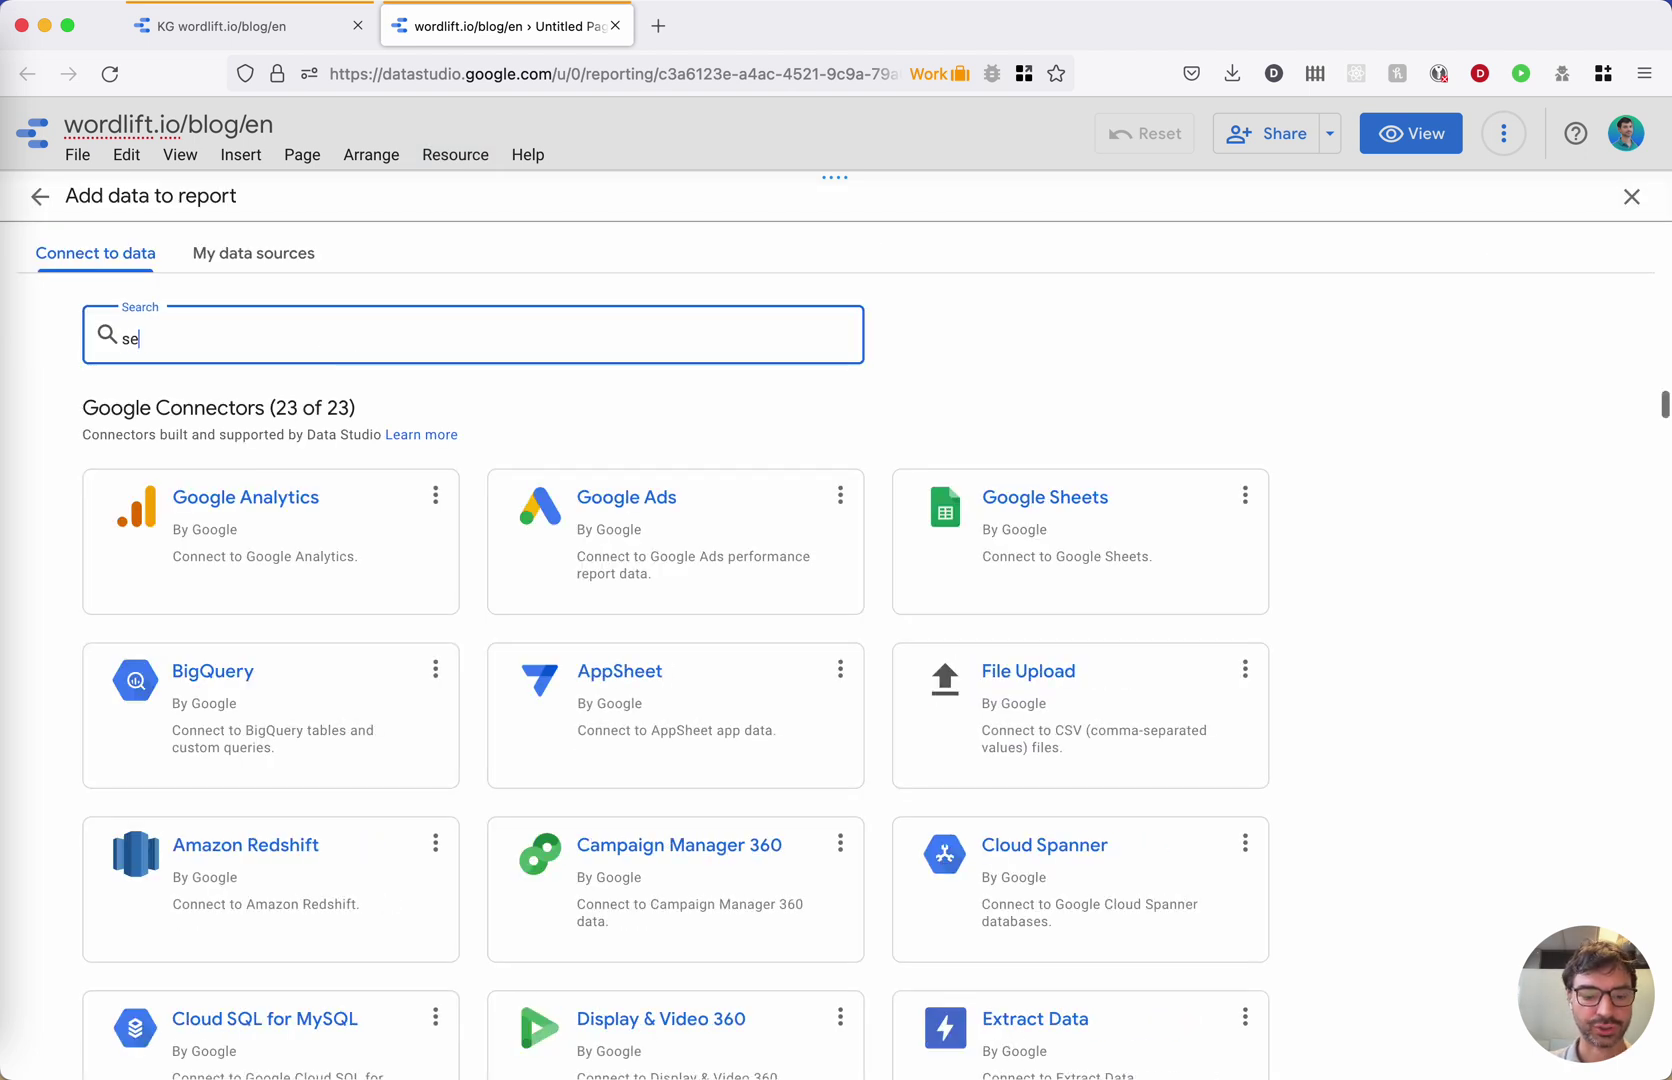
pyautogui.write('arch console')
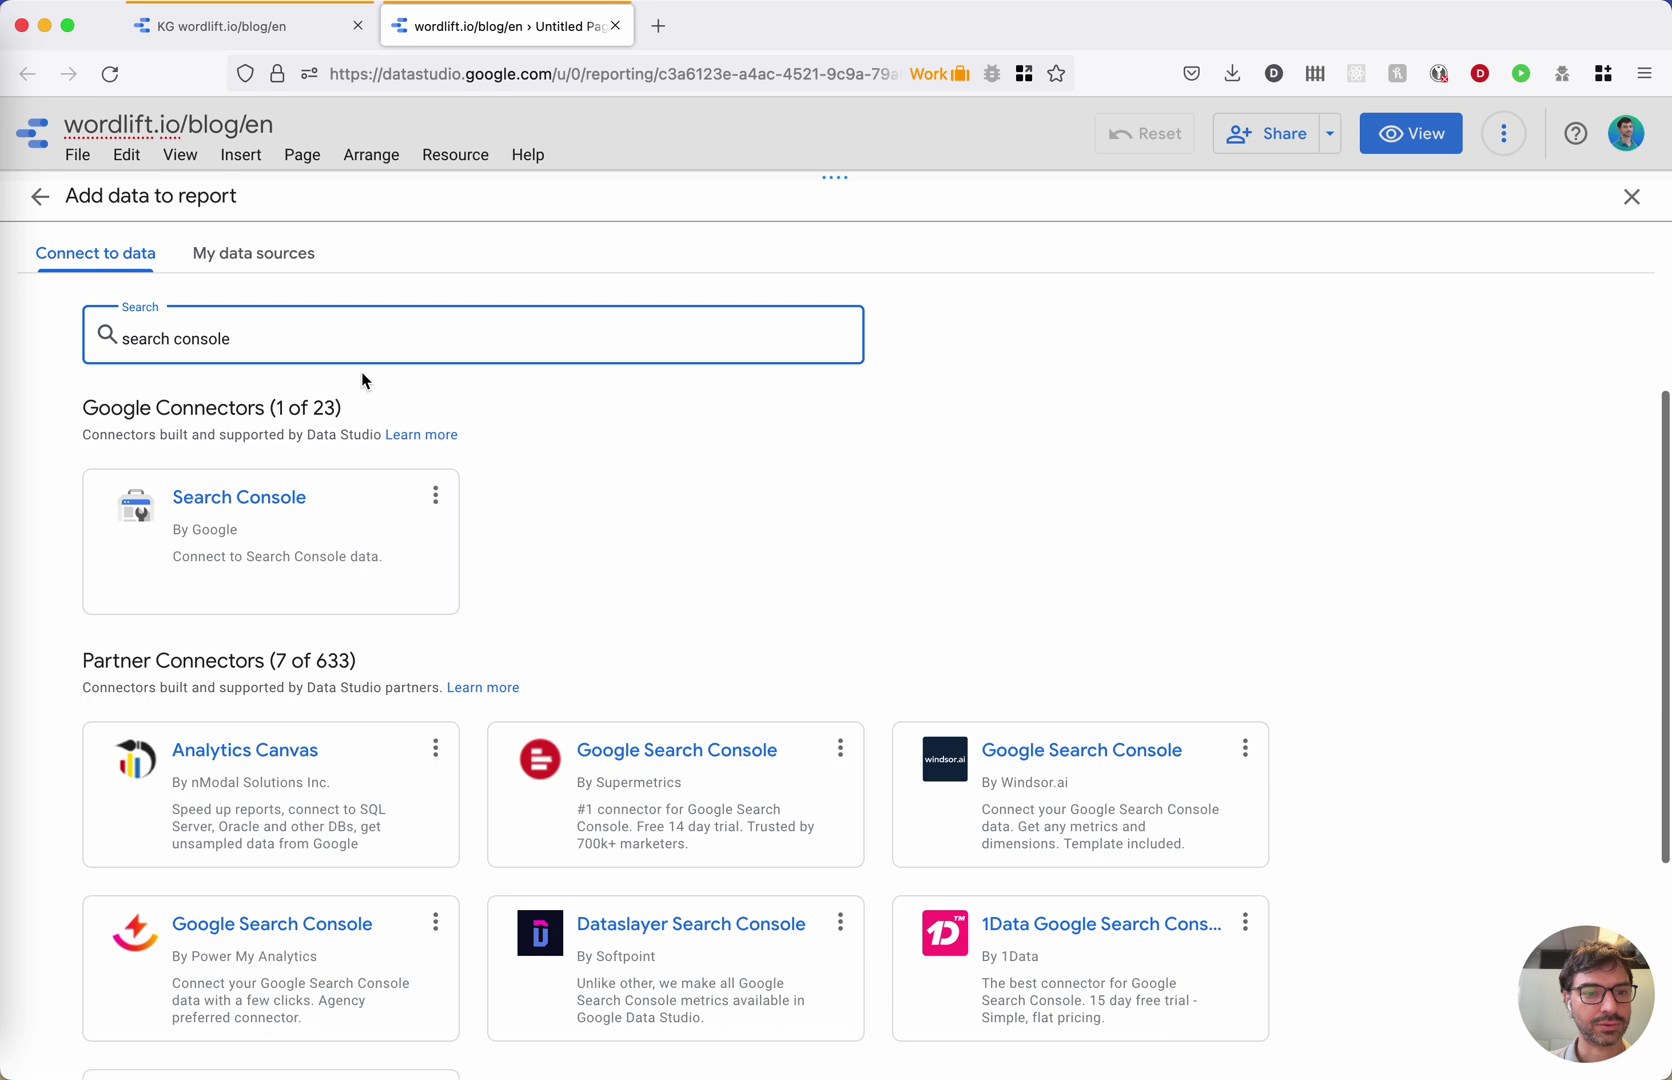
pyautogui.click(308, 508)
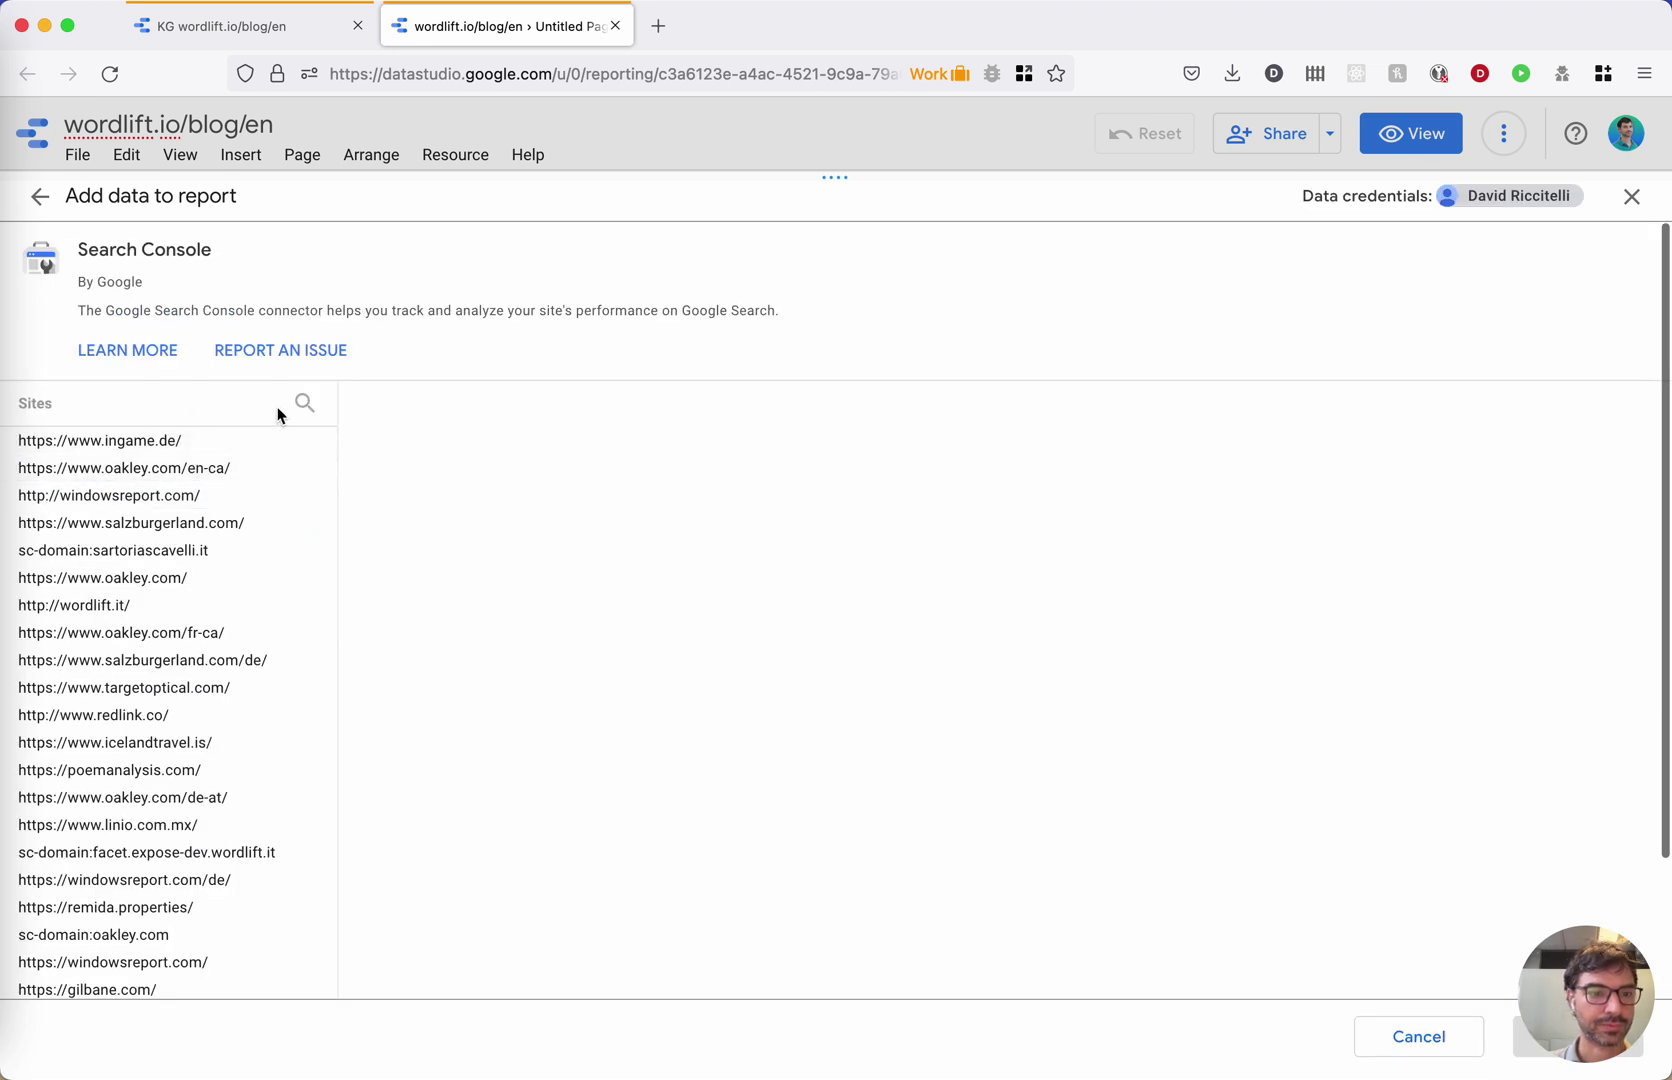
pyautogui.click(305, 404)
pyautogui.write('wordlift.io')
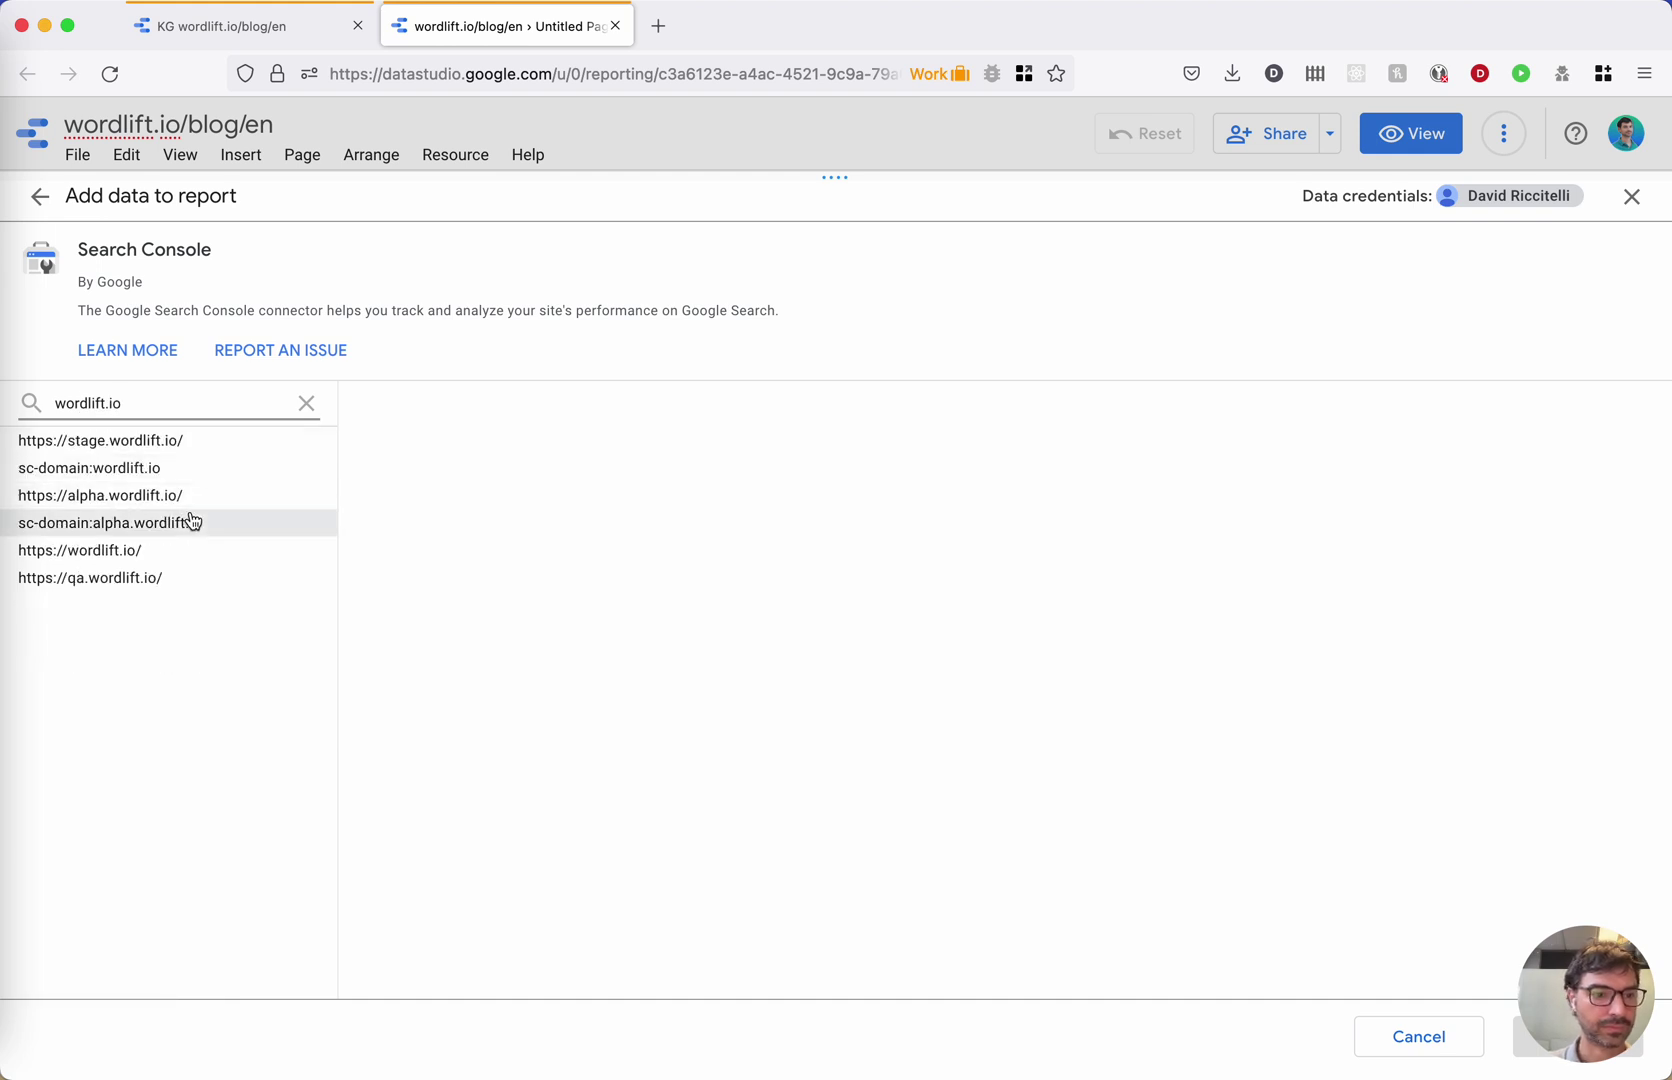
pyautogui.click(183, 551)
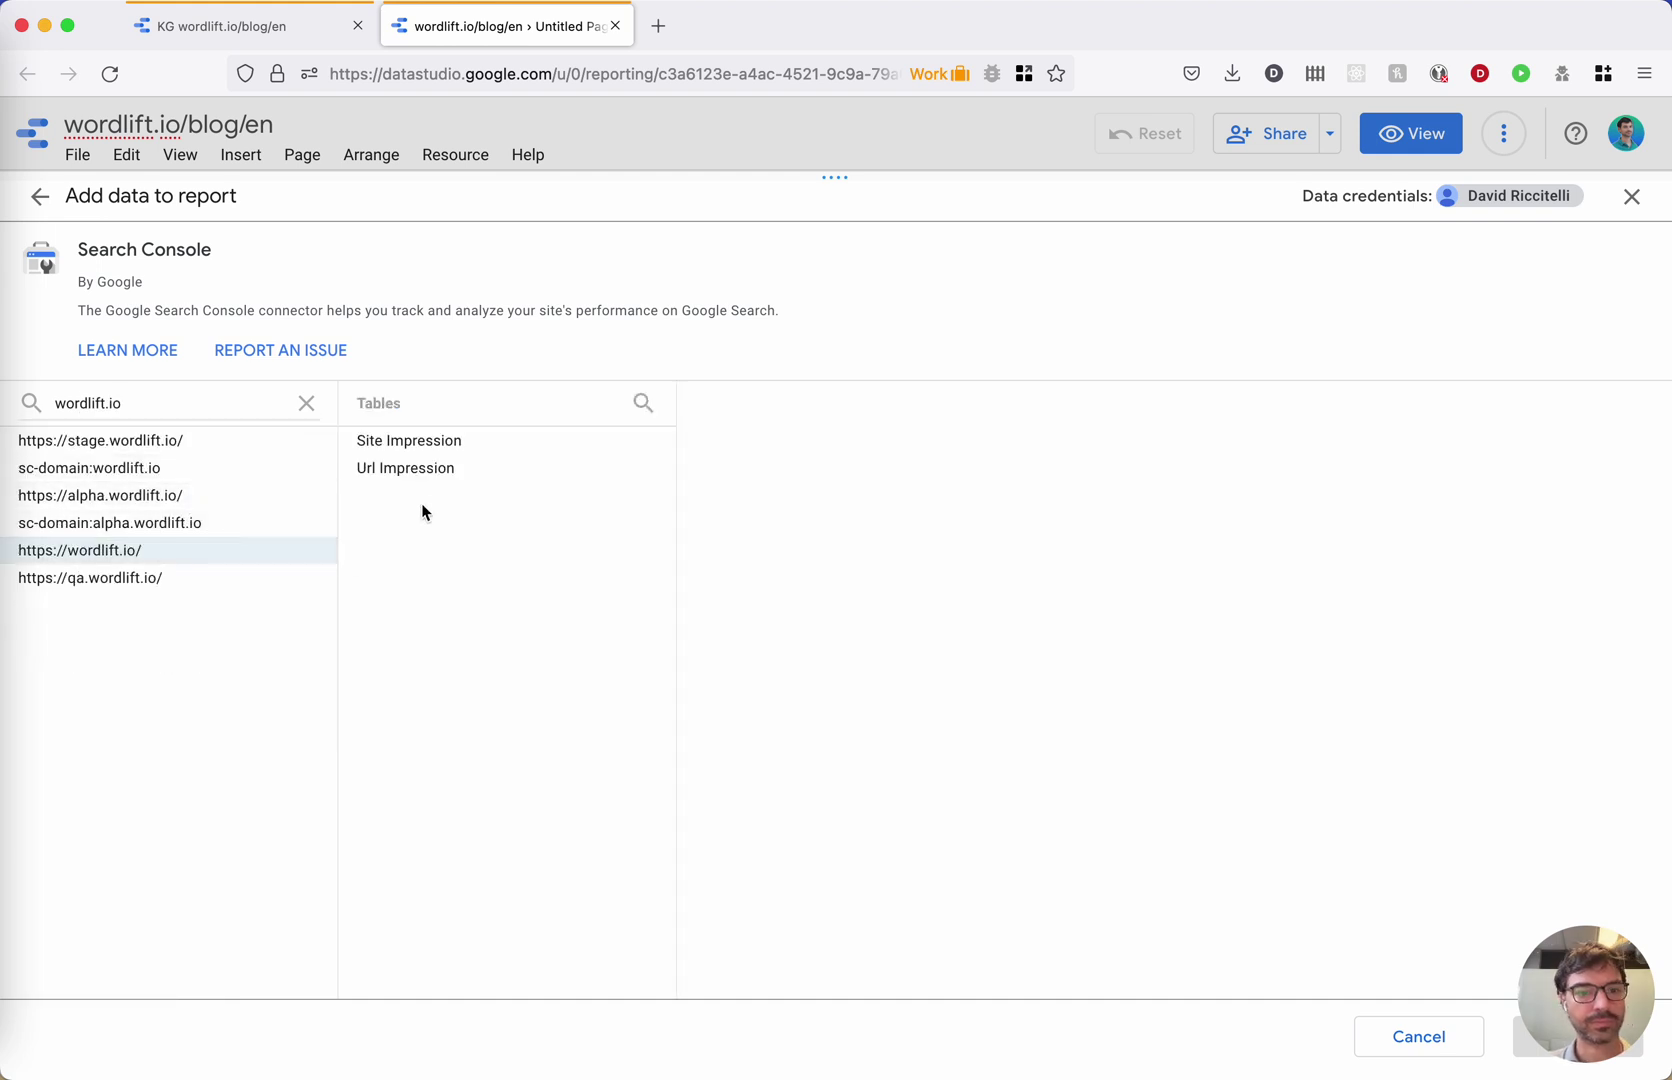
pyautogui.click(414, 470)
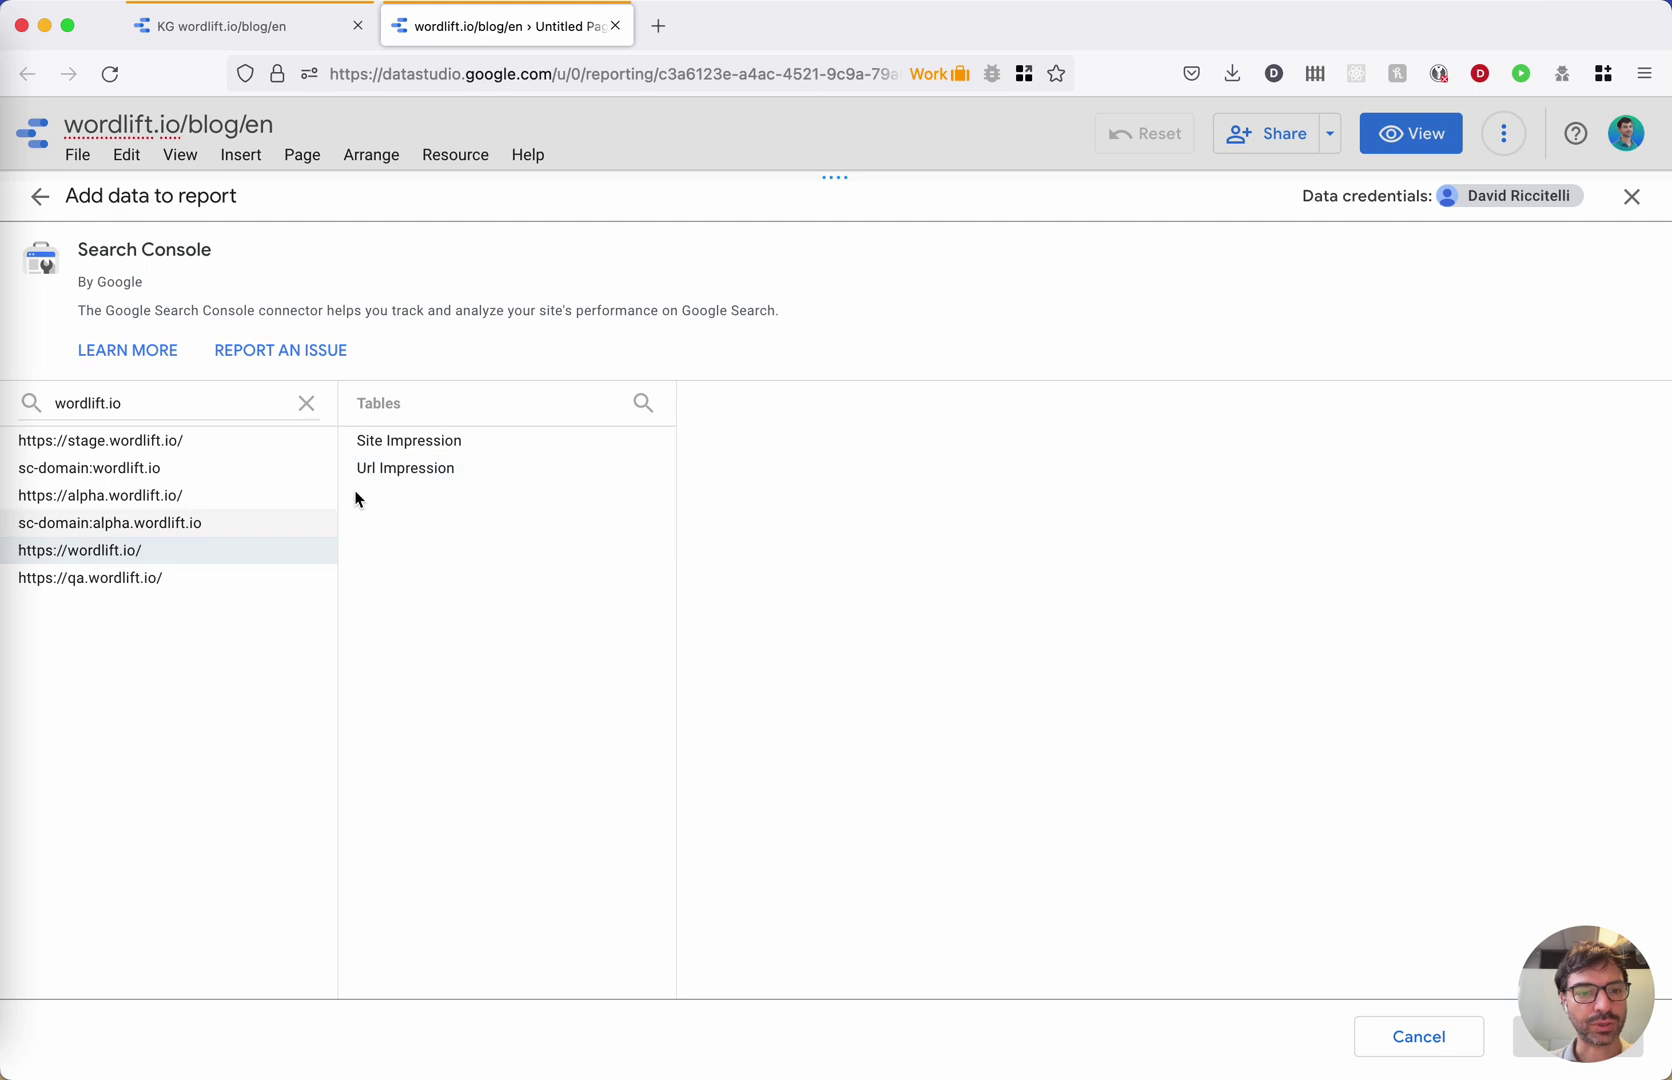
pyautogui.click(405, 470)
pyautogui.click(719, 450)
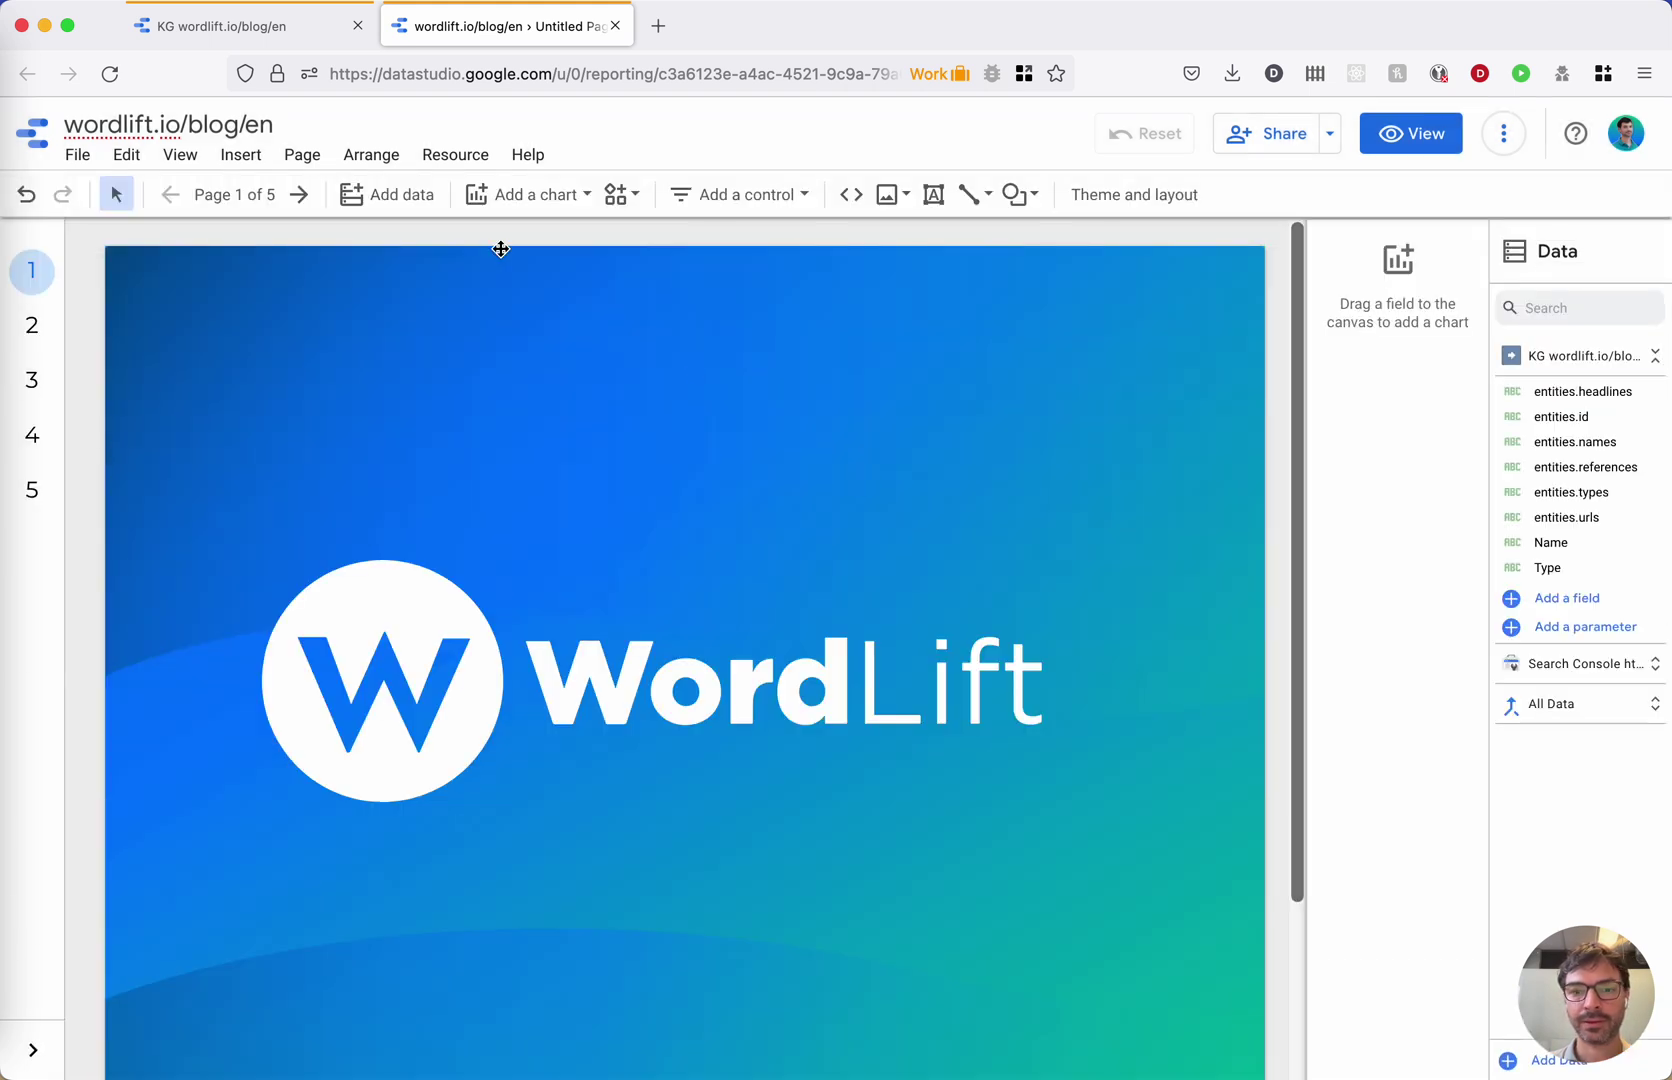
pyautogui.click(443, 163)
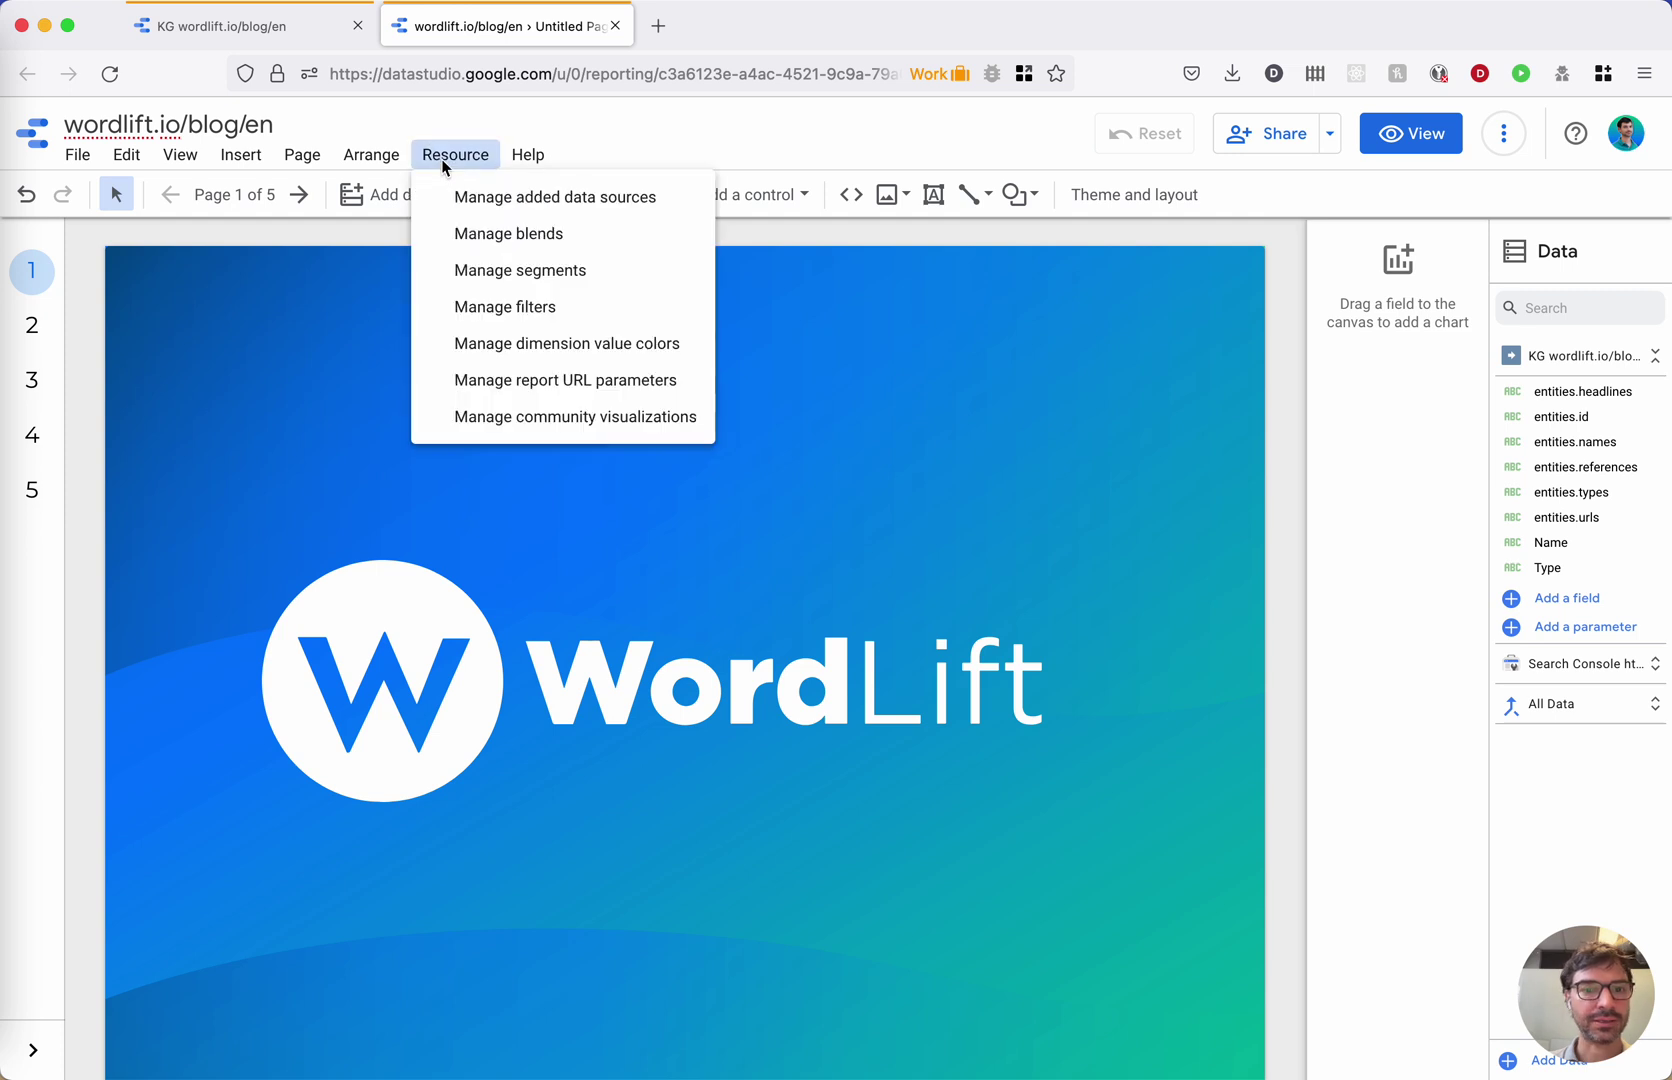
pyautogui.click(480, 235)
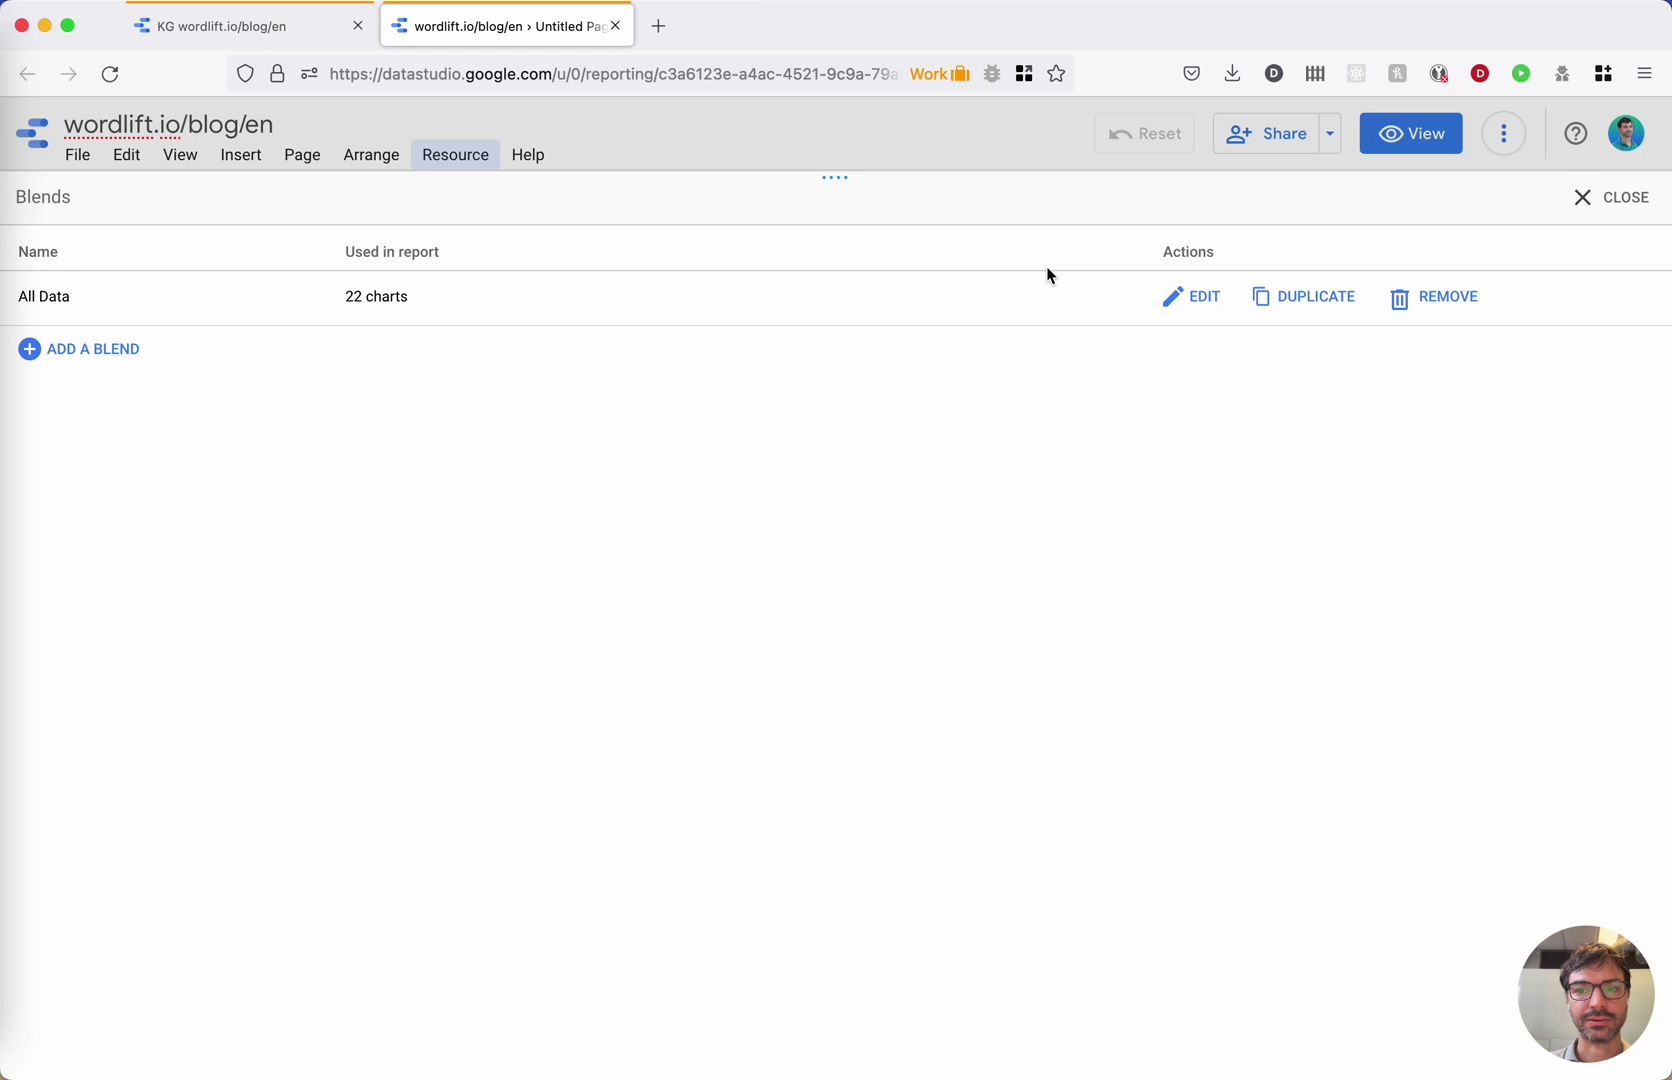
pyautogui.click(1204, 300)
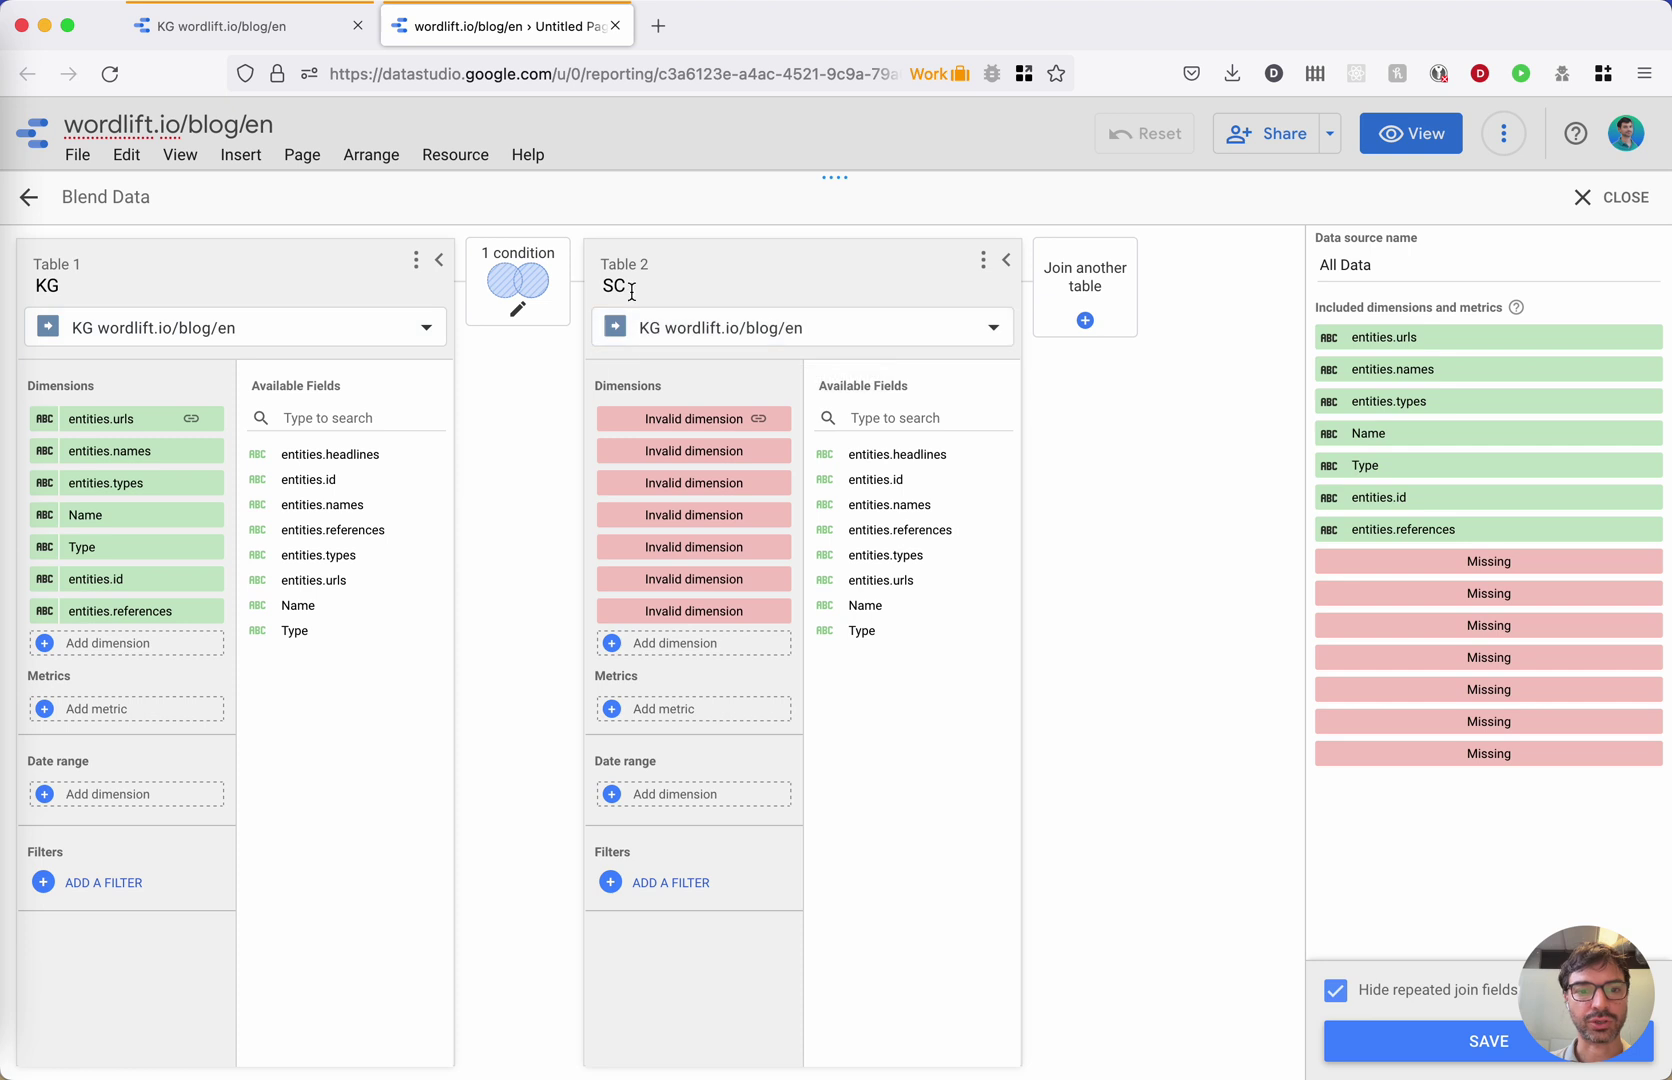
pyautogui.click(695, 334)
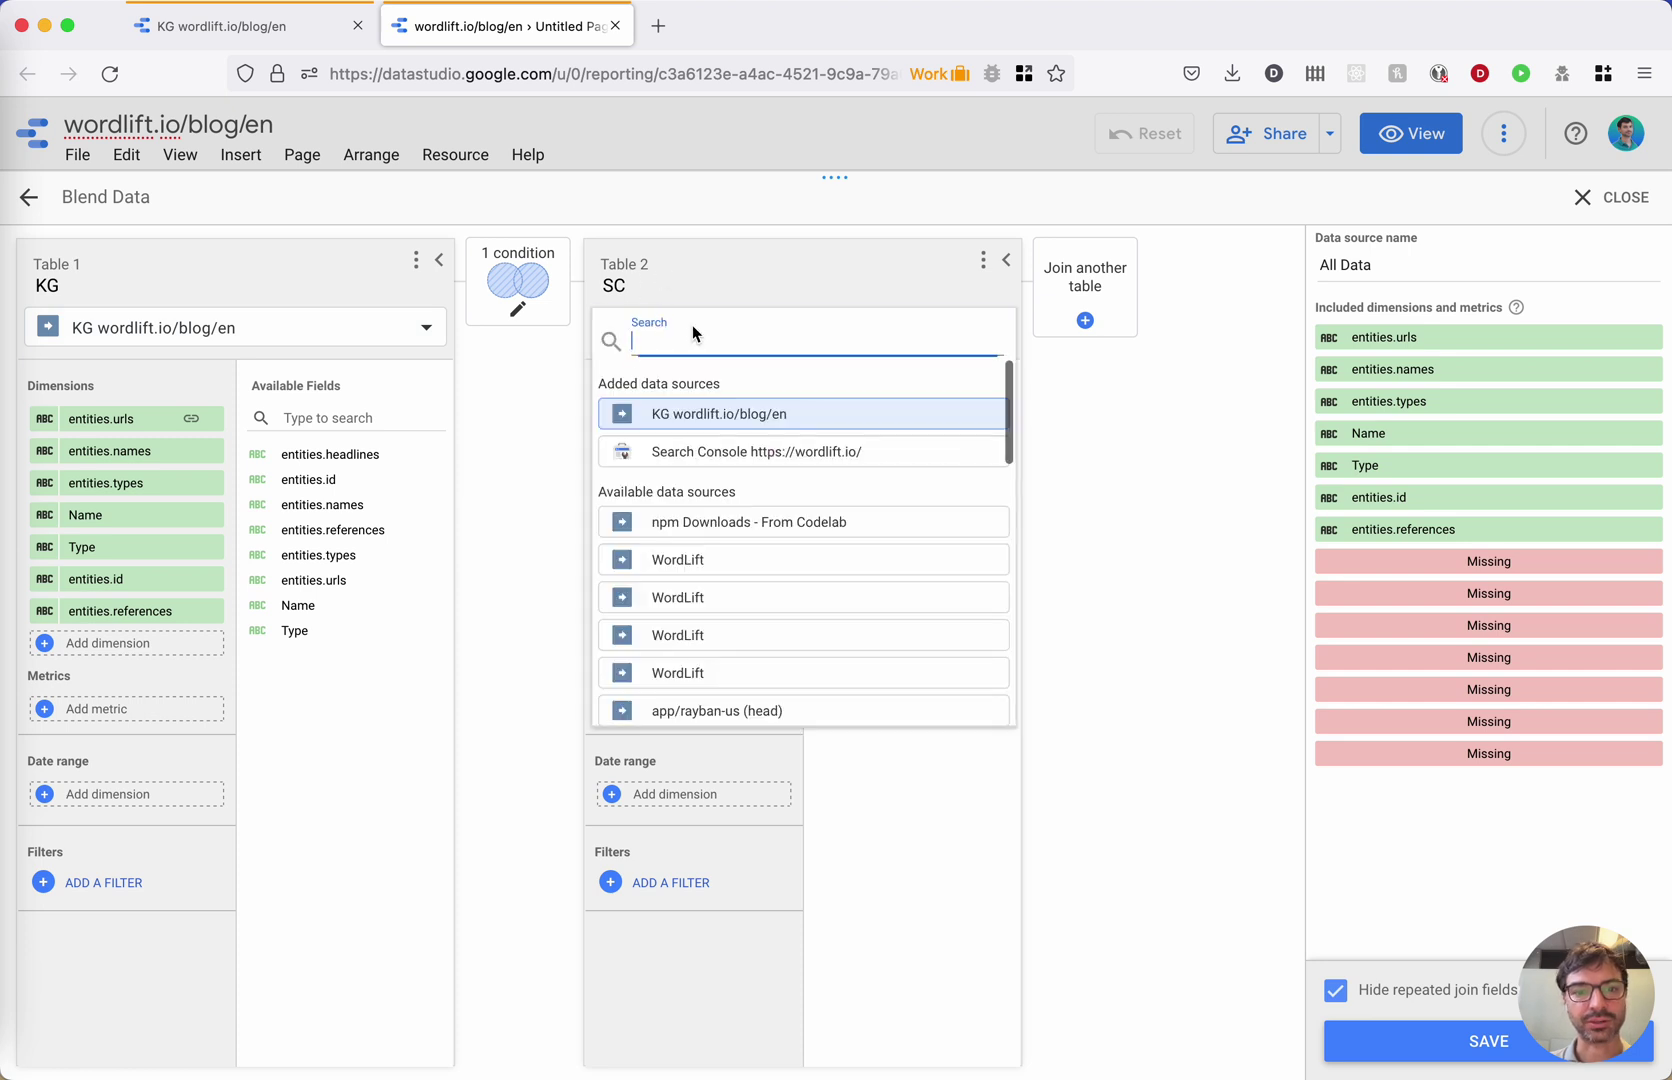
pyautogui.click(722, 452)
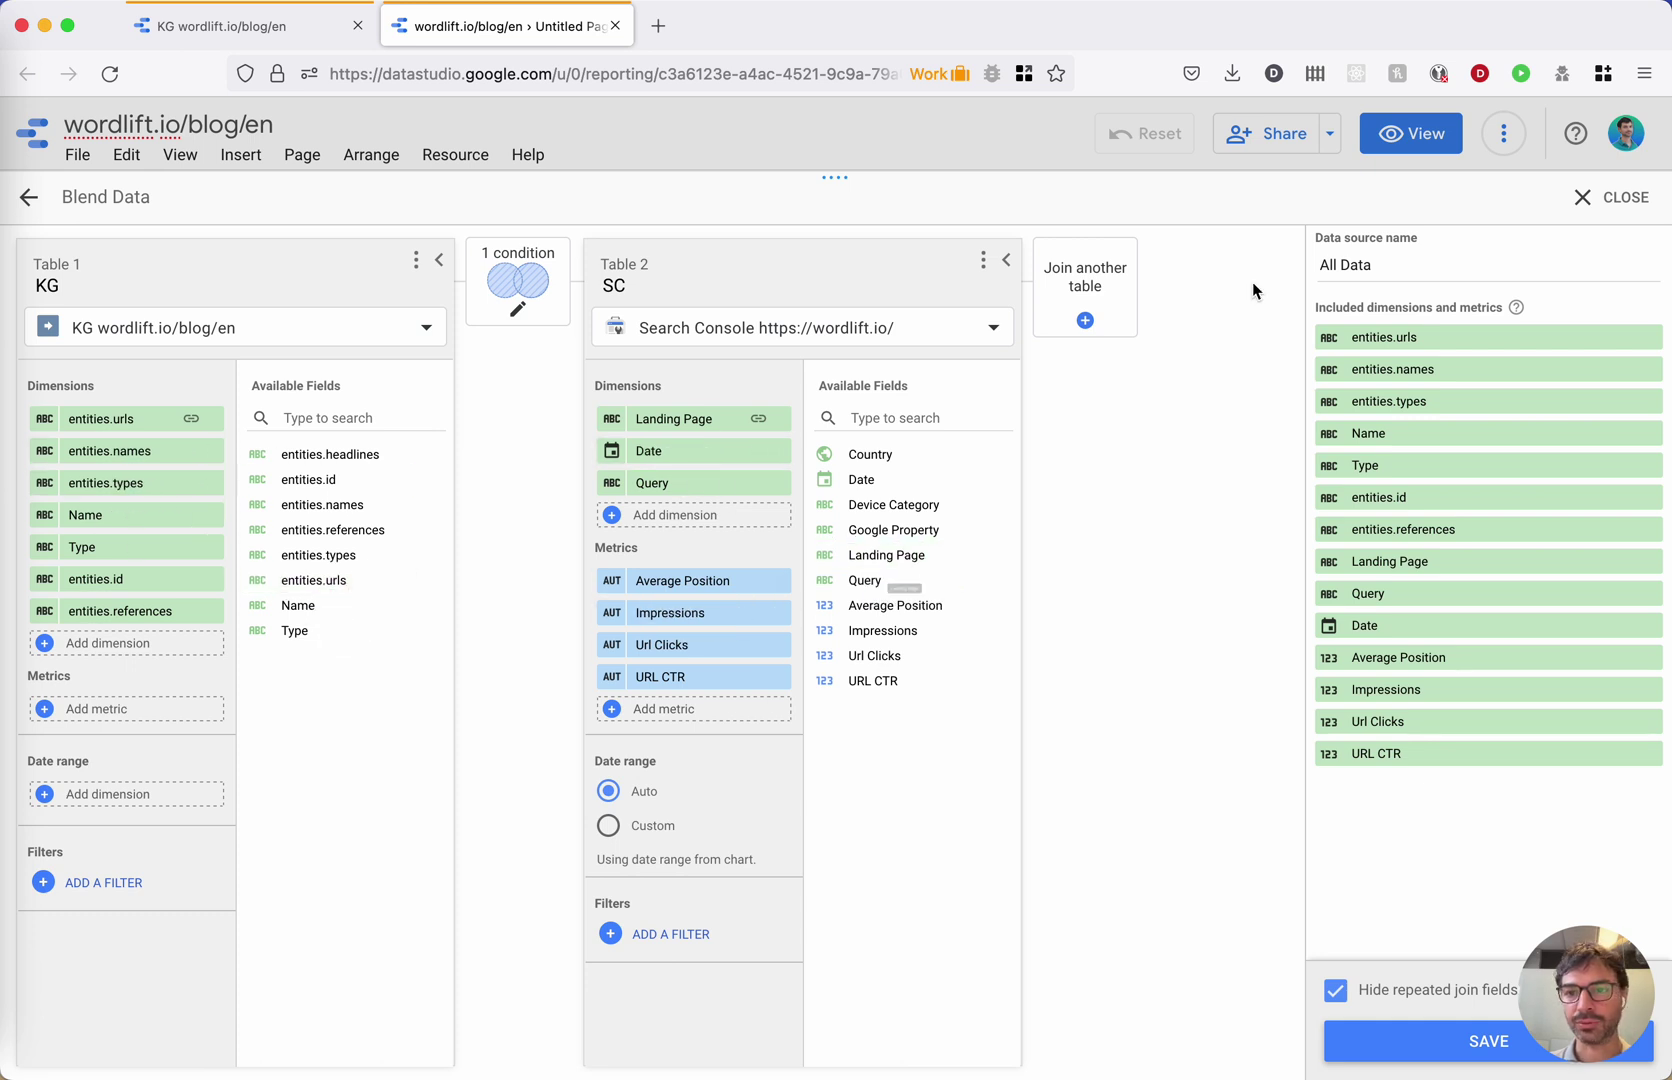
pyautogui.click(1413, 1041)
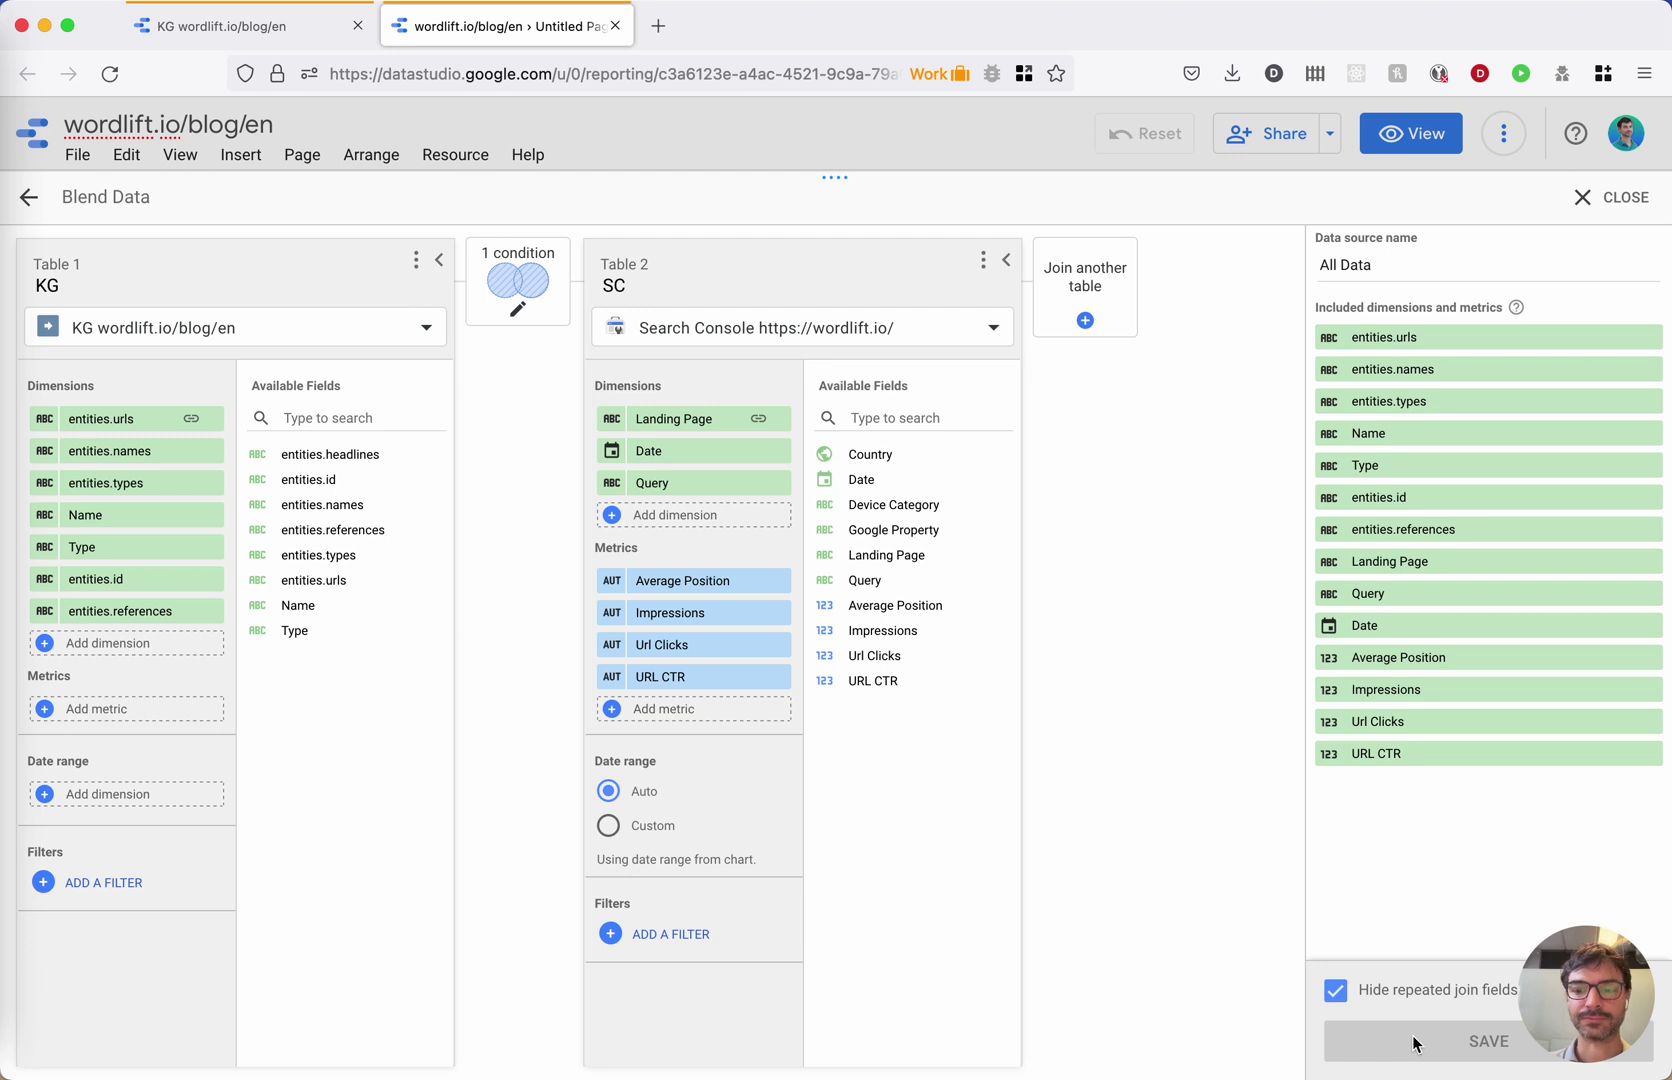
# - Switch to view mode and browse the Knowledge Graph, then Traffic Overview pages
pyautogui.click(1614, 205)
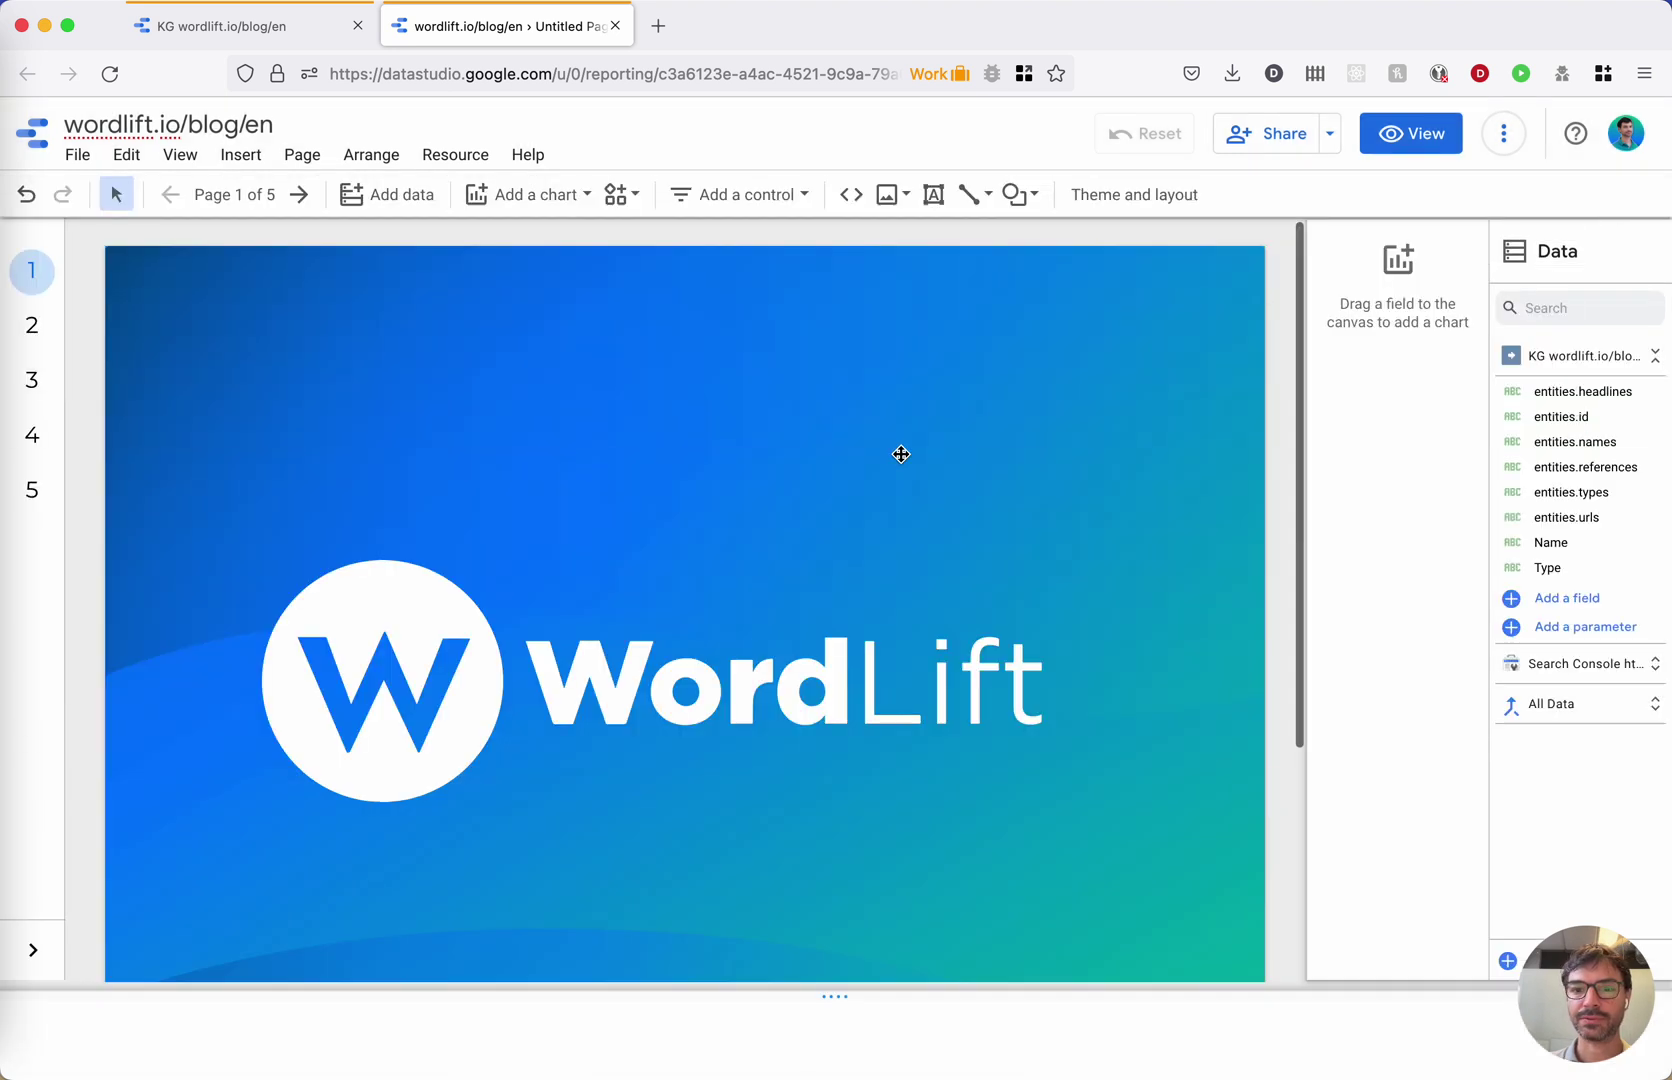
pyautogui.click(1410, 133)
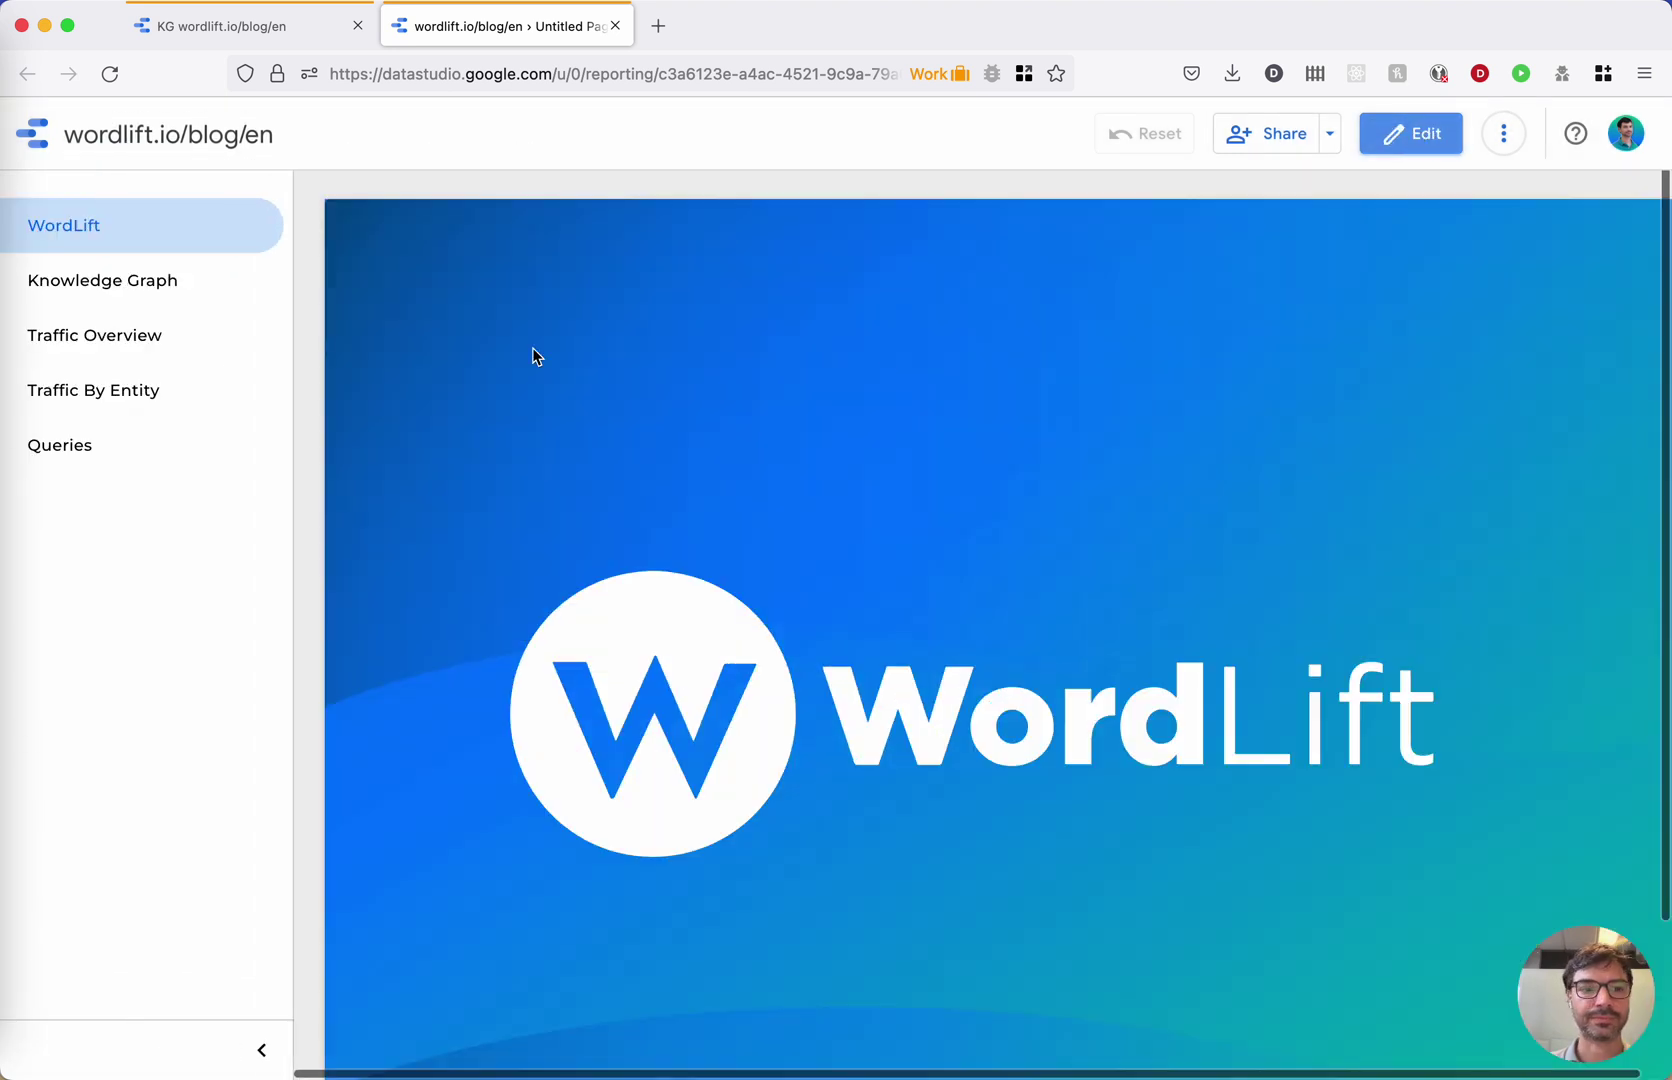
pyautogui.click(168, 295)
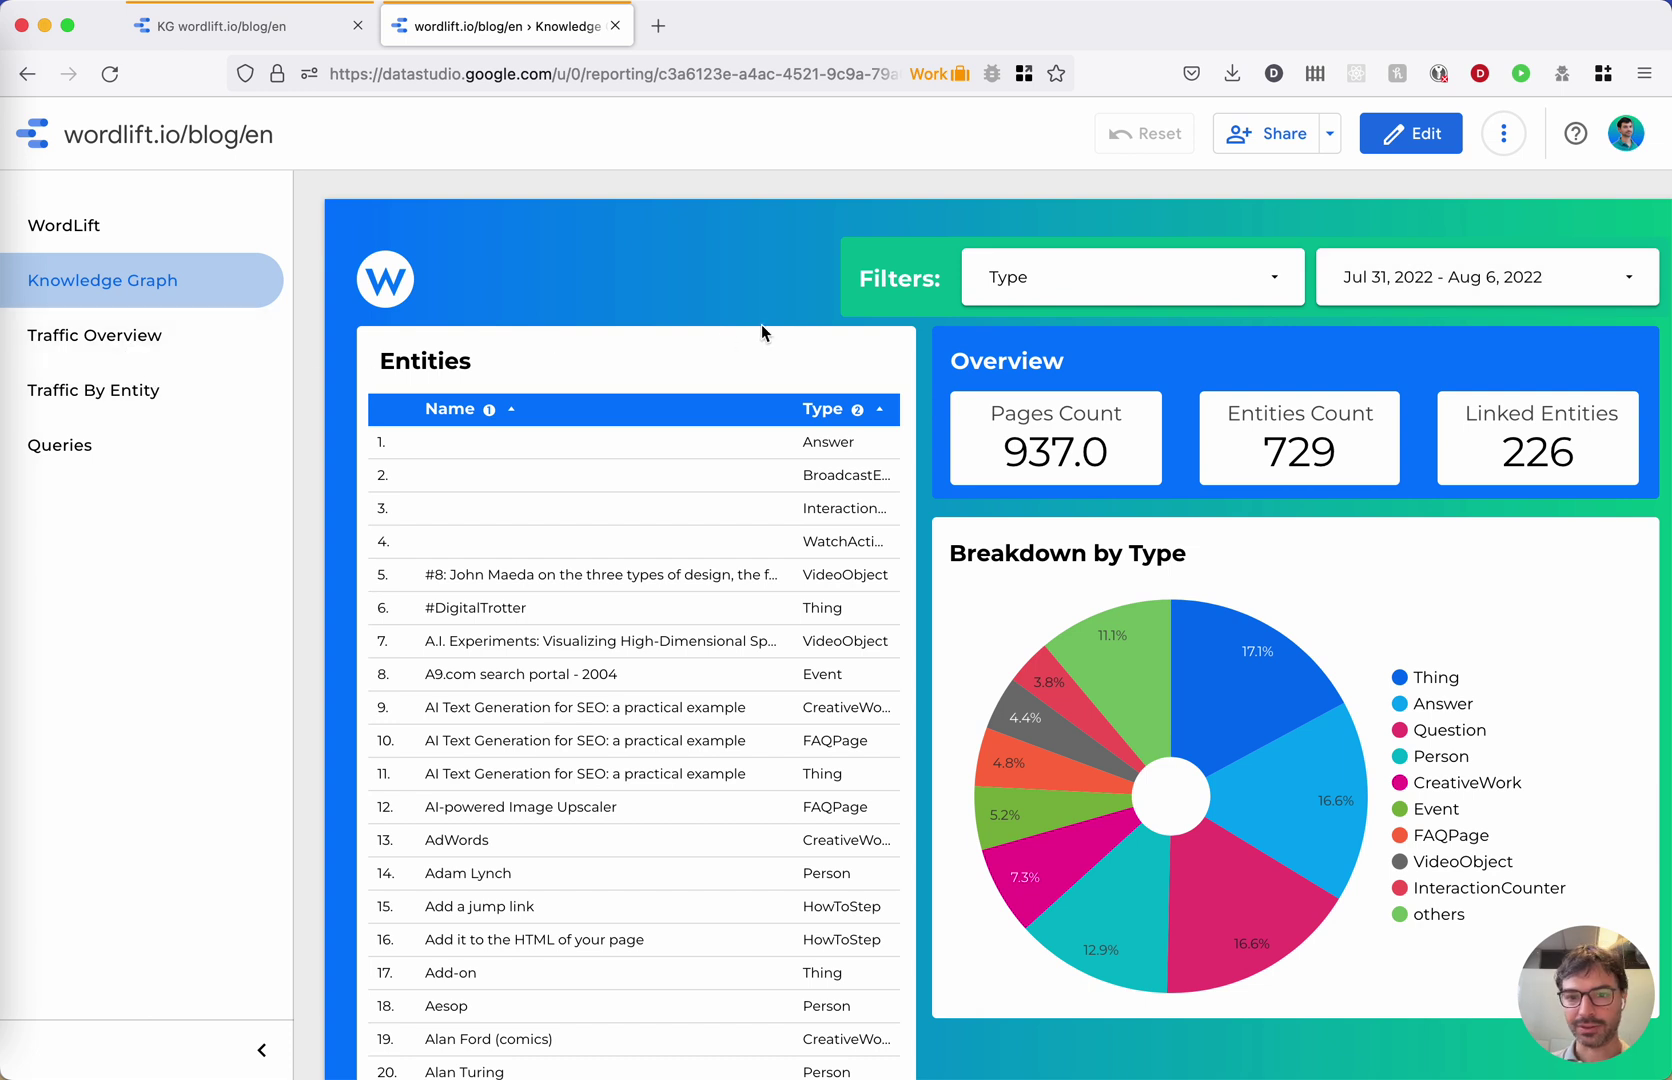
pyautogui.click(177, 345)
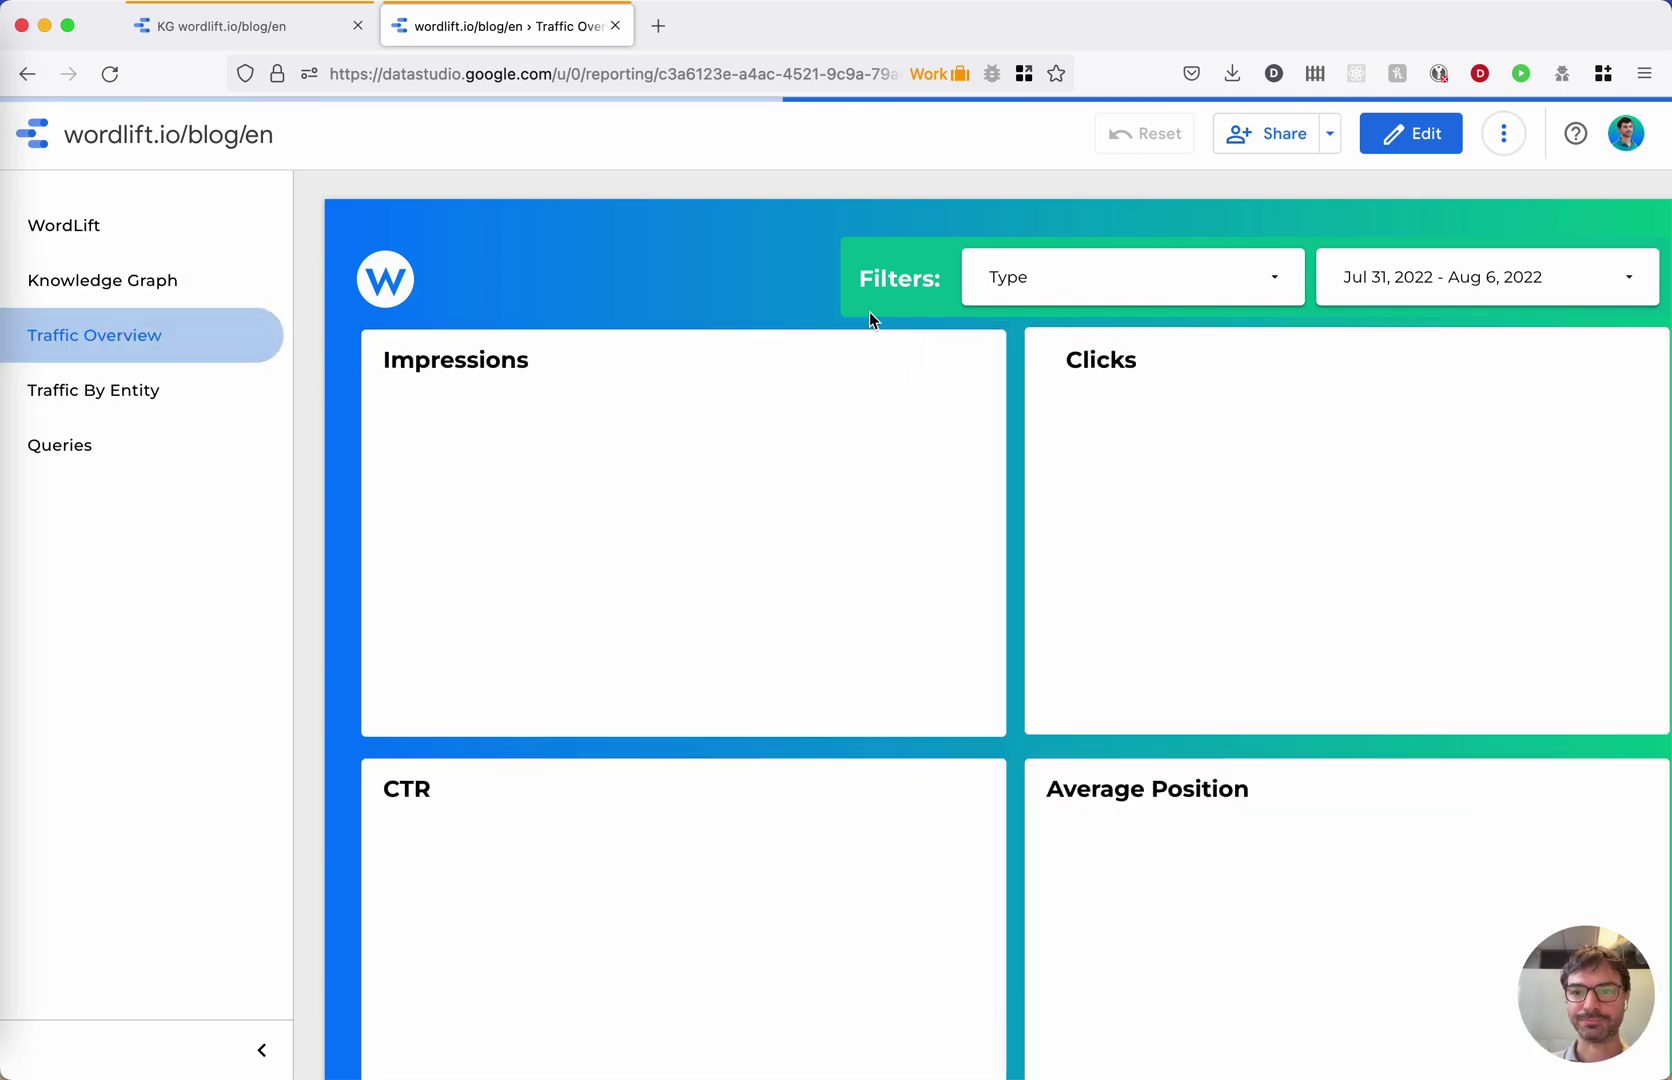